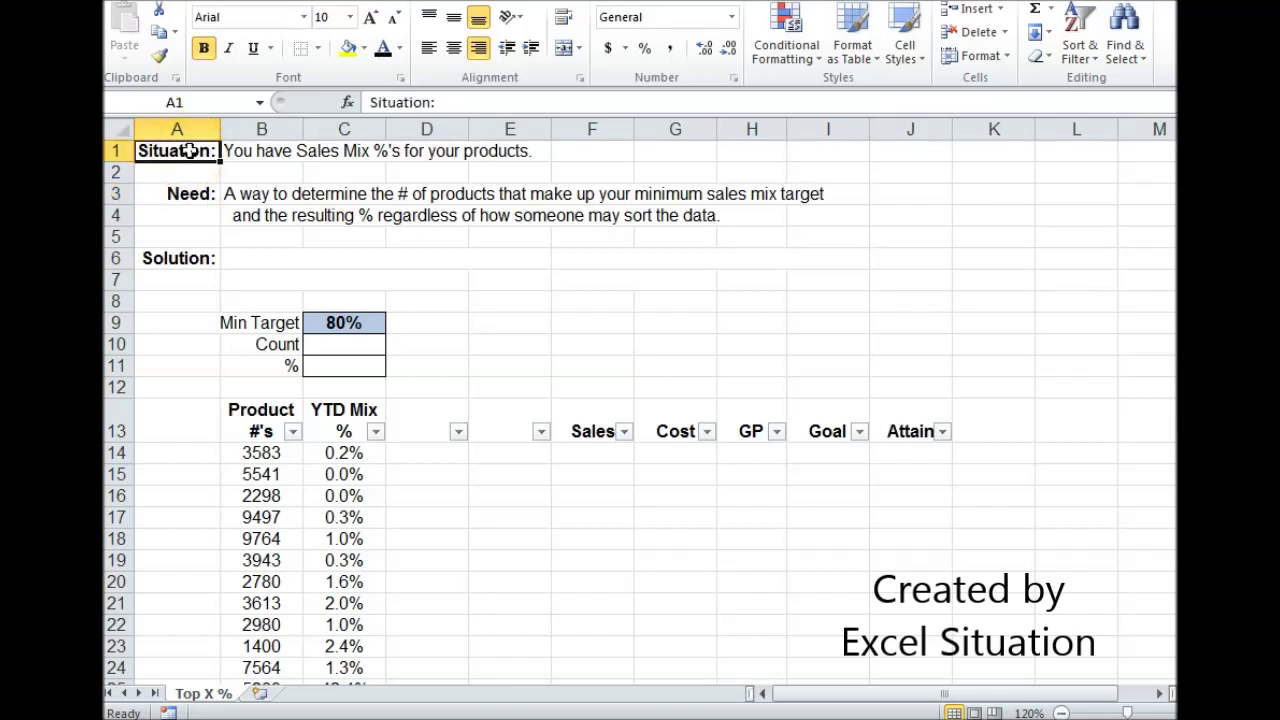
- Review the Need statement and the YTD Mix %, Sales, Cost, GP, Goal and Attain column headings
click(190, 194)
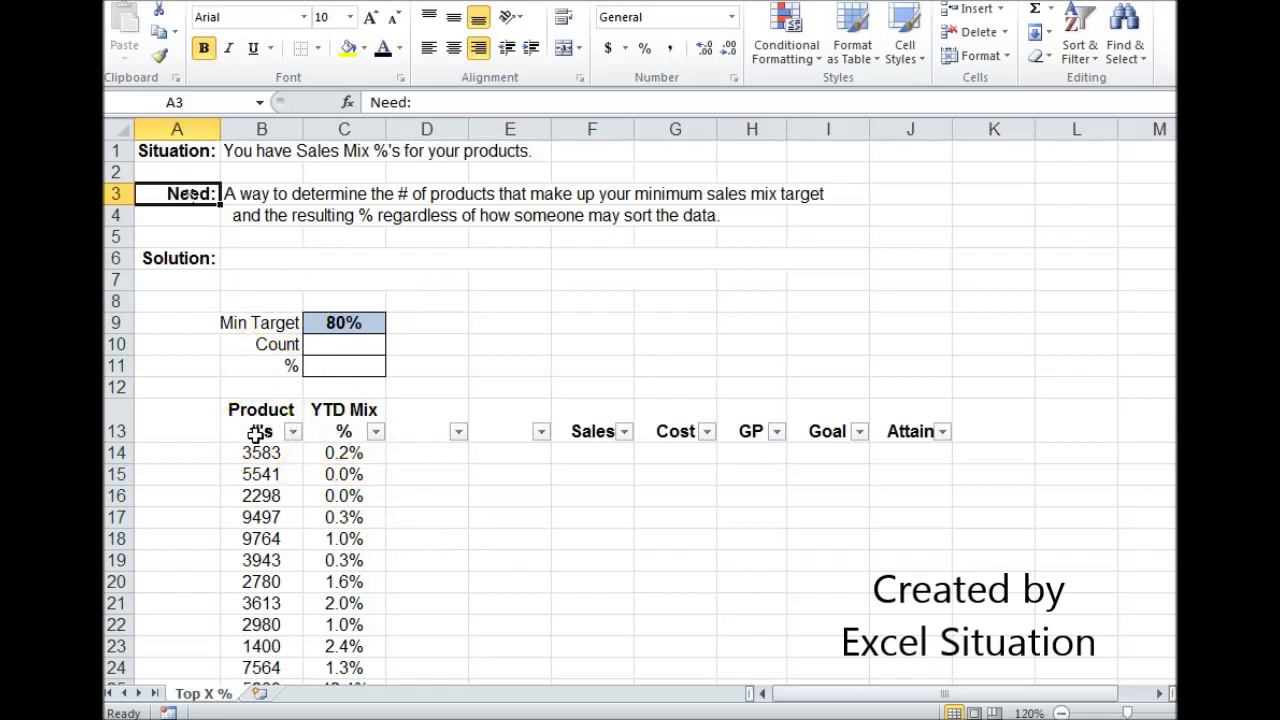
click(328, 413)
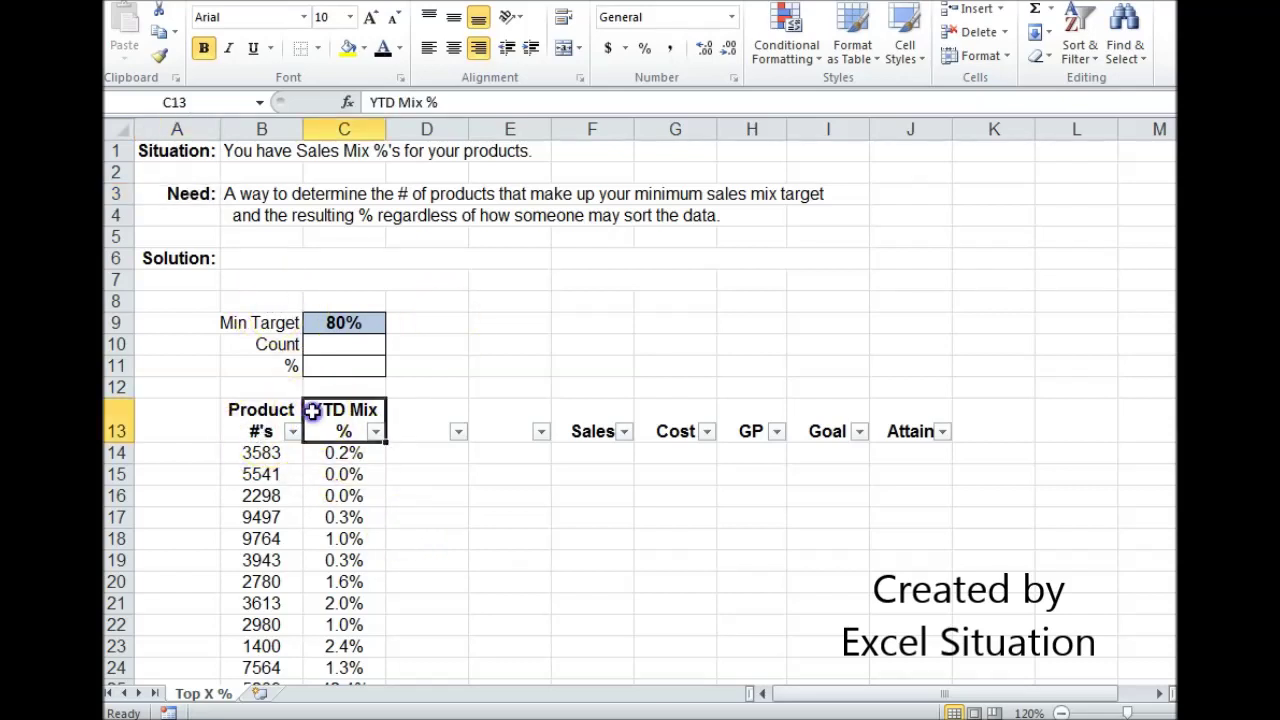
click(588, 421)
click(677, 427)
click(748, 423)
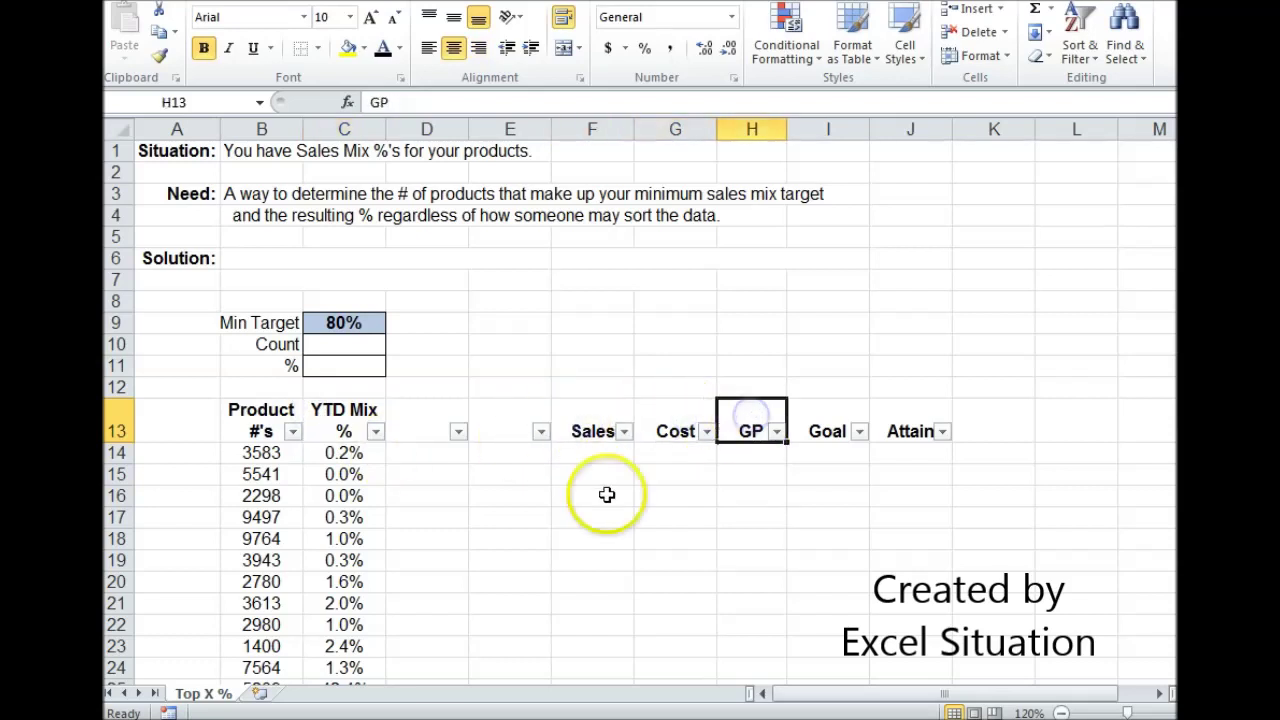
click(608, 421)
click(663, 423)
click(743, 408)
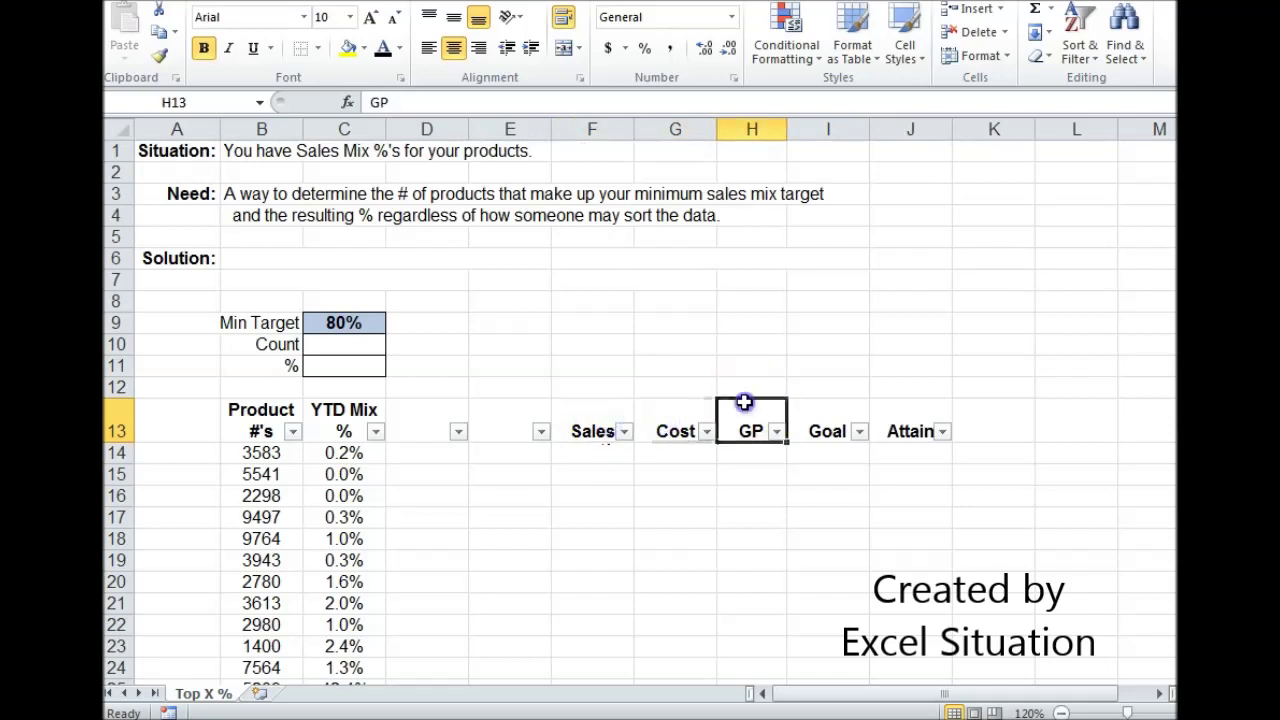
click(820, 416)
click(888, 410)
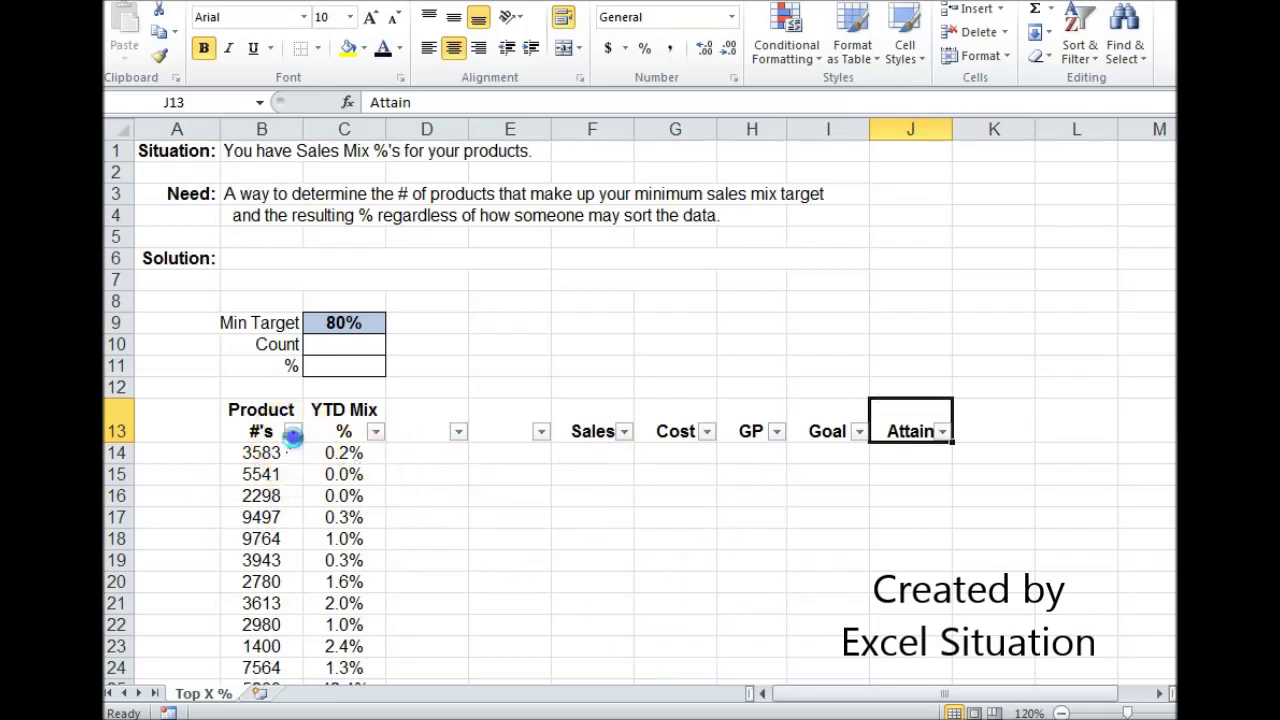
- Examine the Product #'s sort and filter options, the Sales, Attain and Goal headings, and the Count and % result cells
click(293, 431)
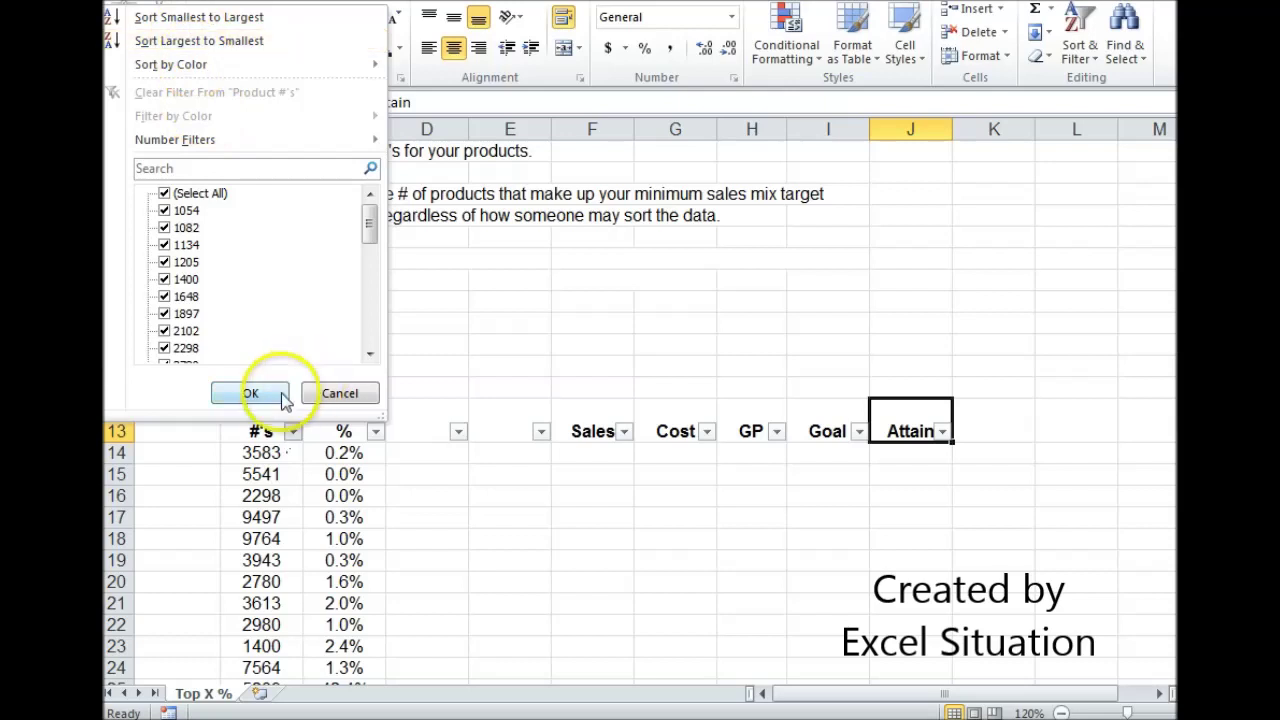
click(250, 393)
click(592, 418)
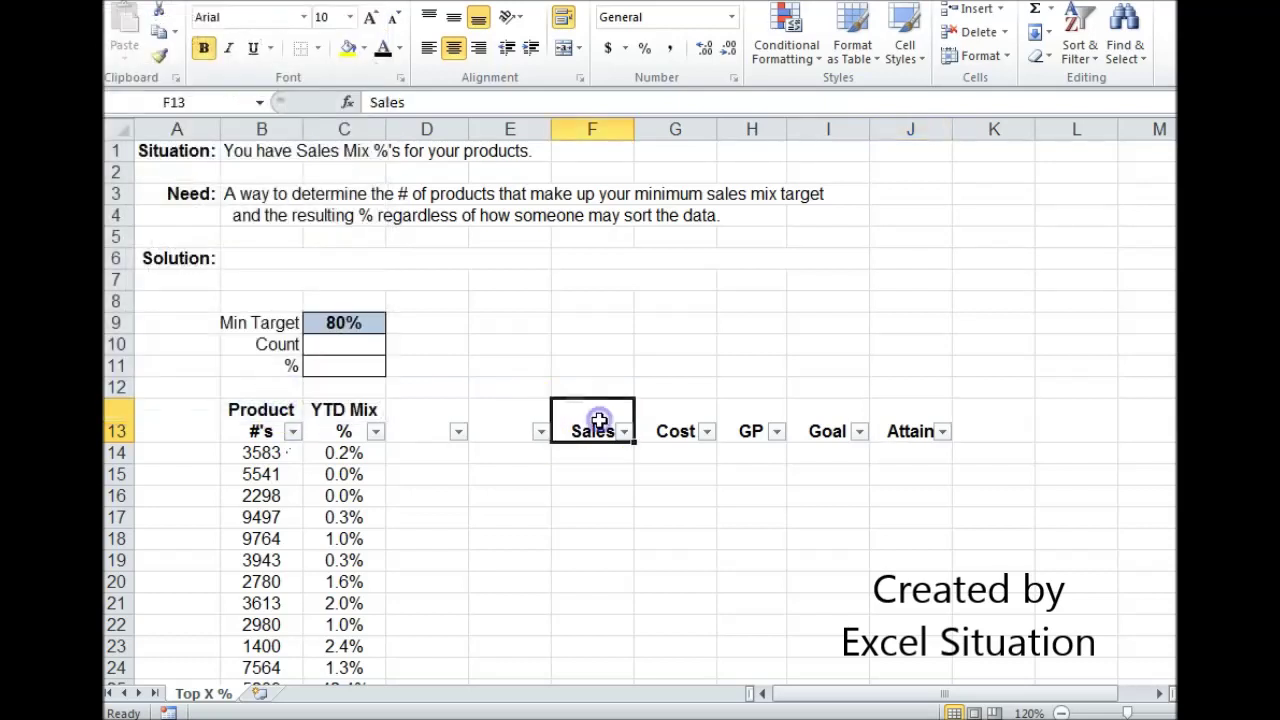
click(927, 418)
click(842, 418)
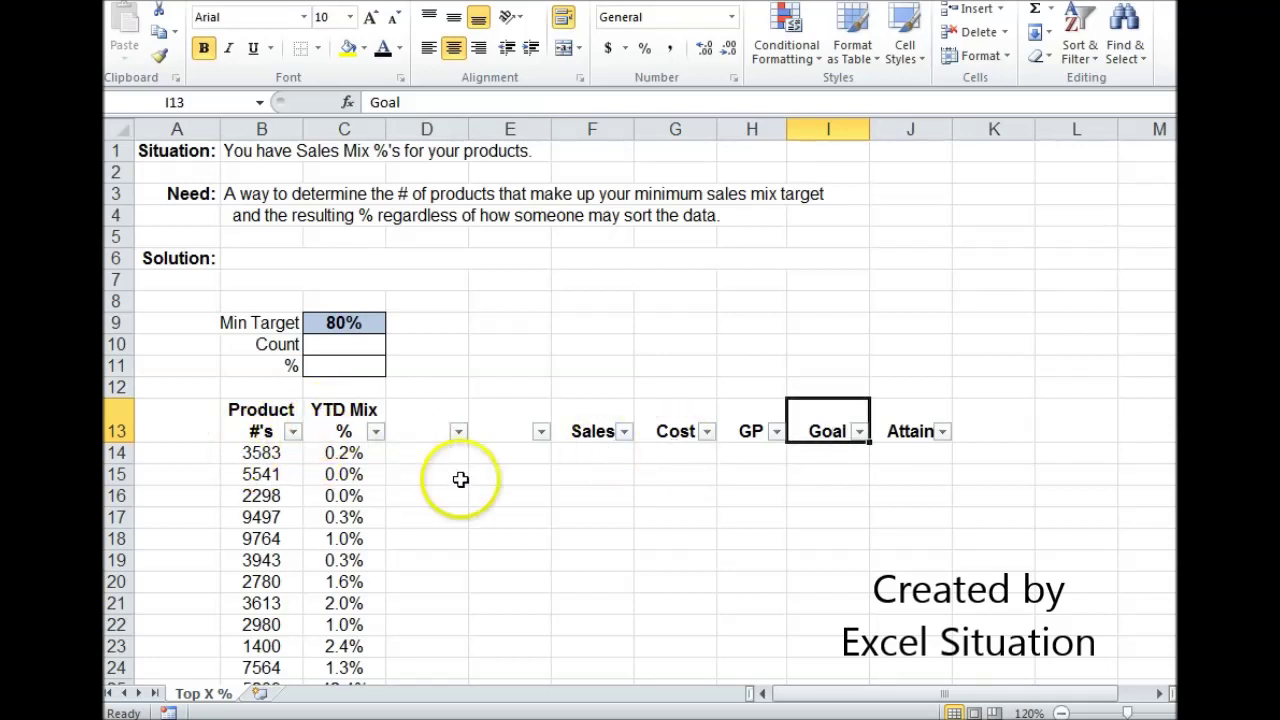
click(351, 347)
click(351, 363)
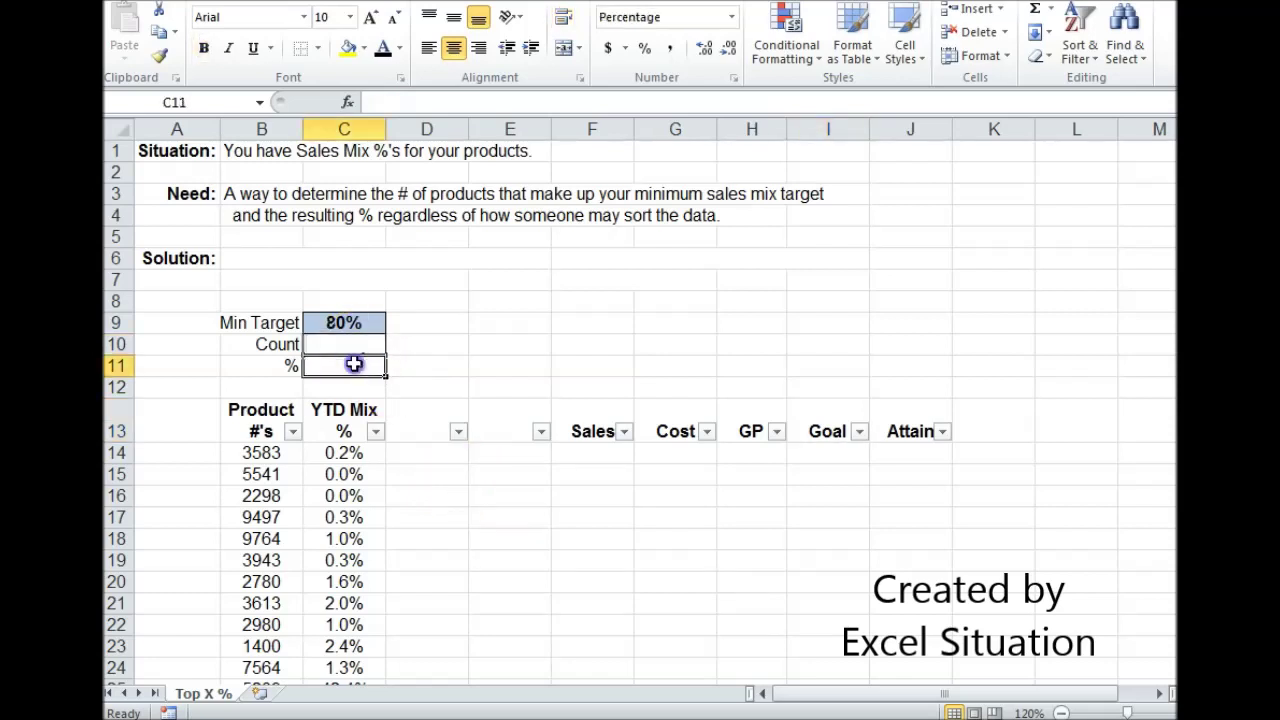
click(357, 349)
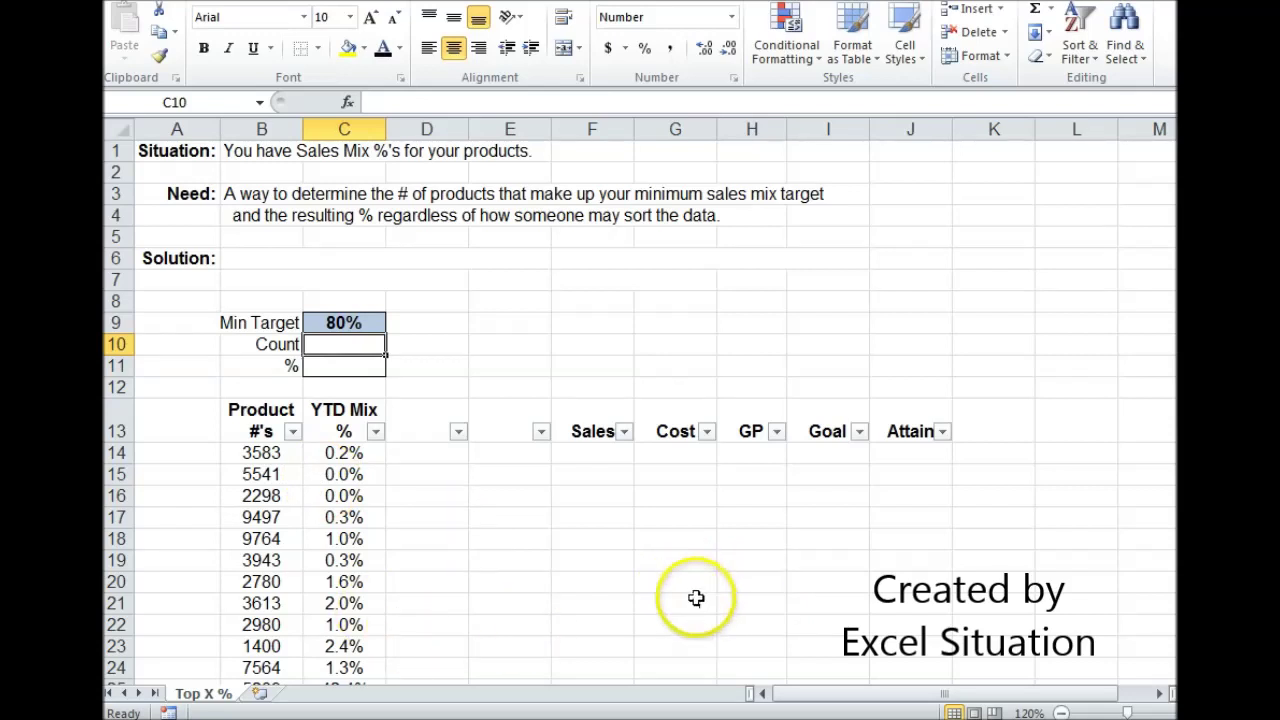
- Label header cells D13 and E13 as HIDE and fill both with yellow
click(426, 427)
click(492, 422)
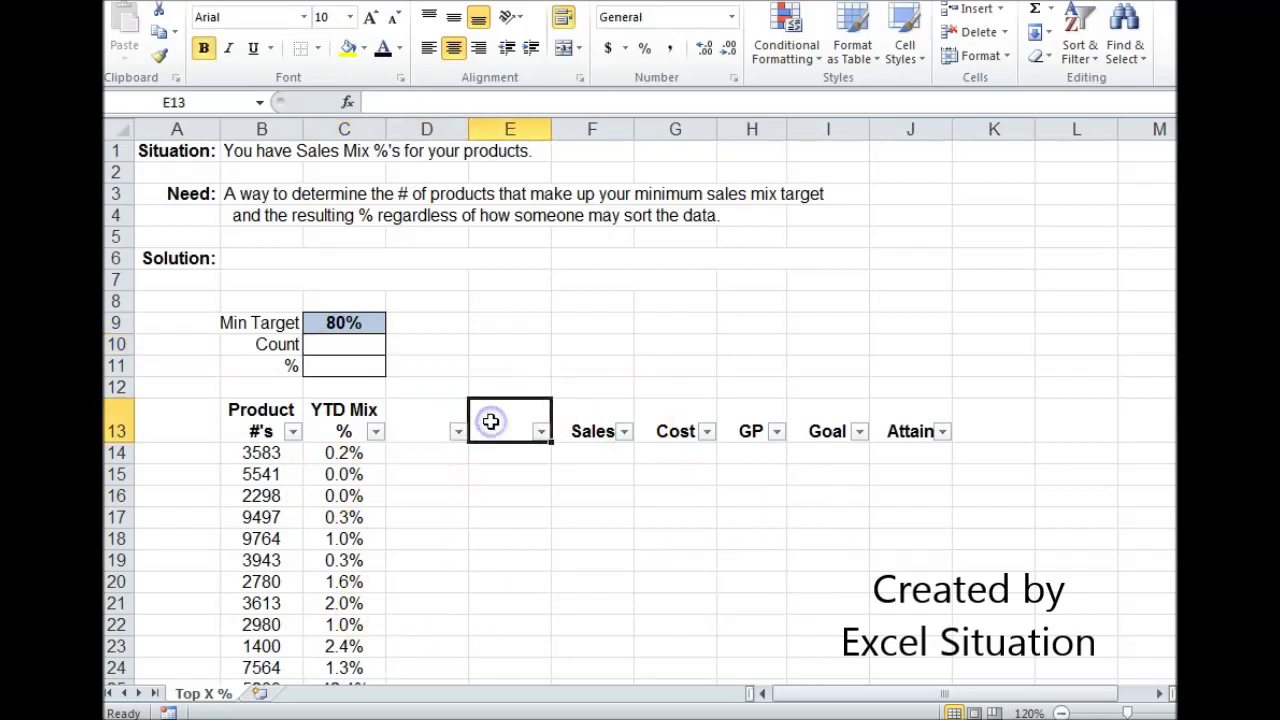
click(416, 421)
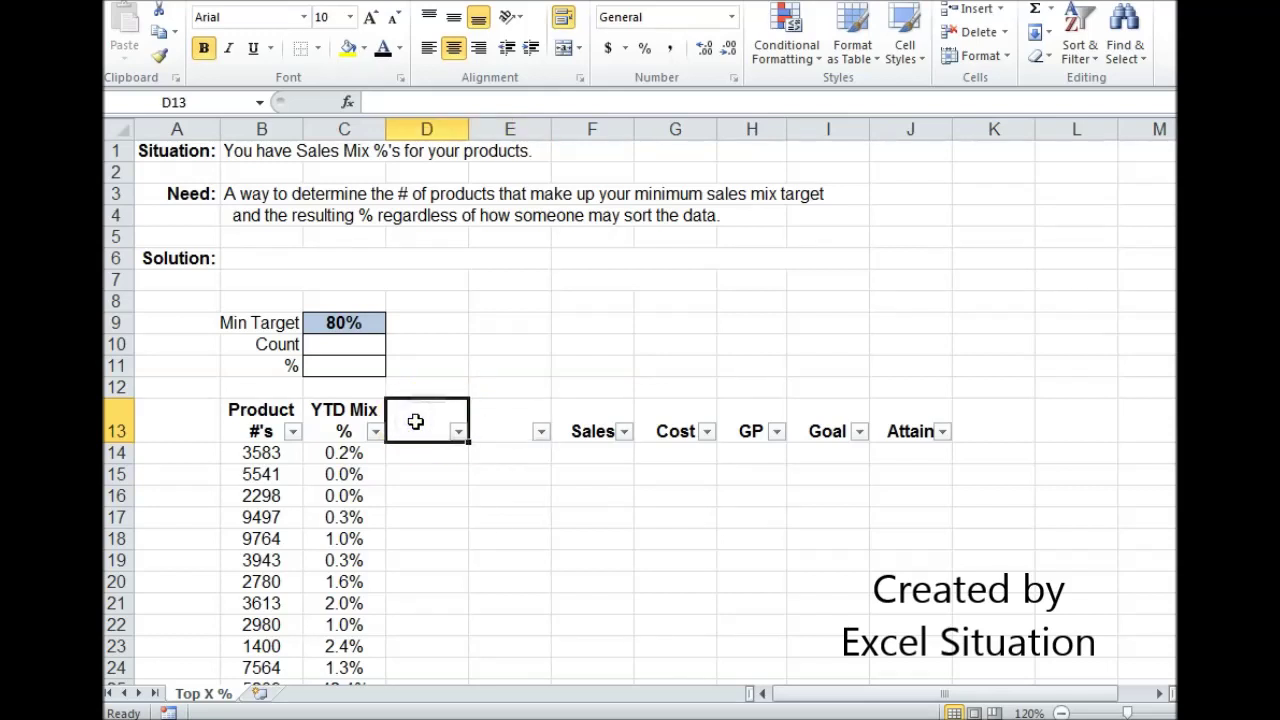
text(HIDE)
key(Tab)
text(H)
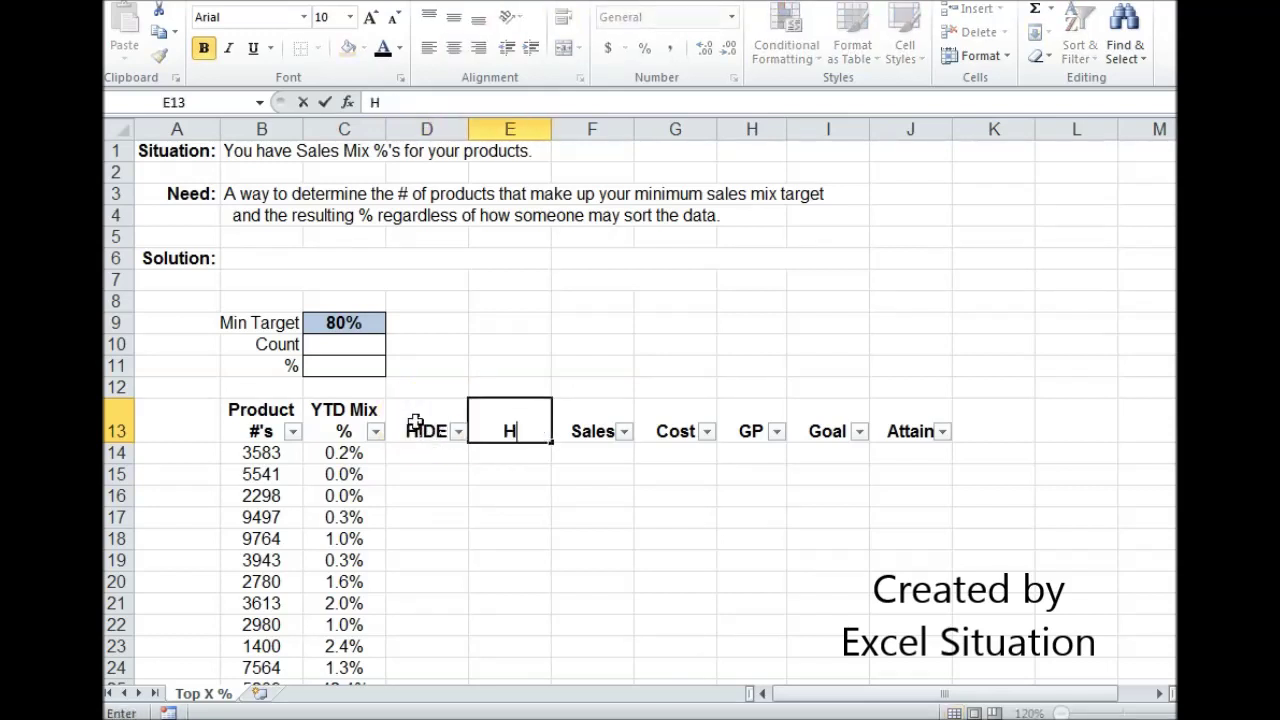
text(IDE)
key(Return)
drag(415, 421, 508, 424)
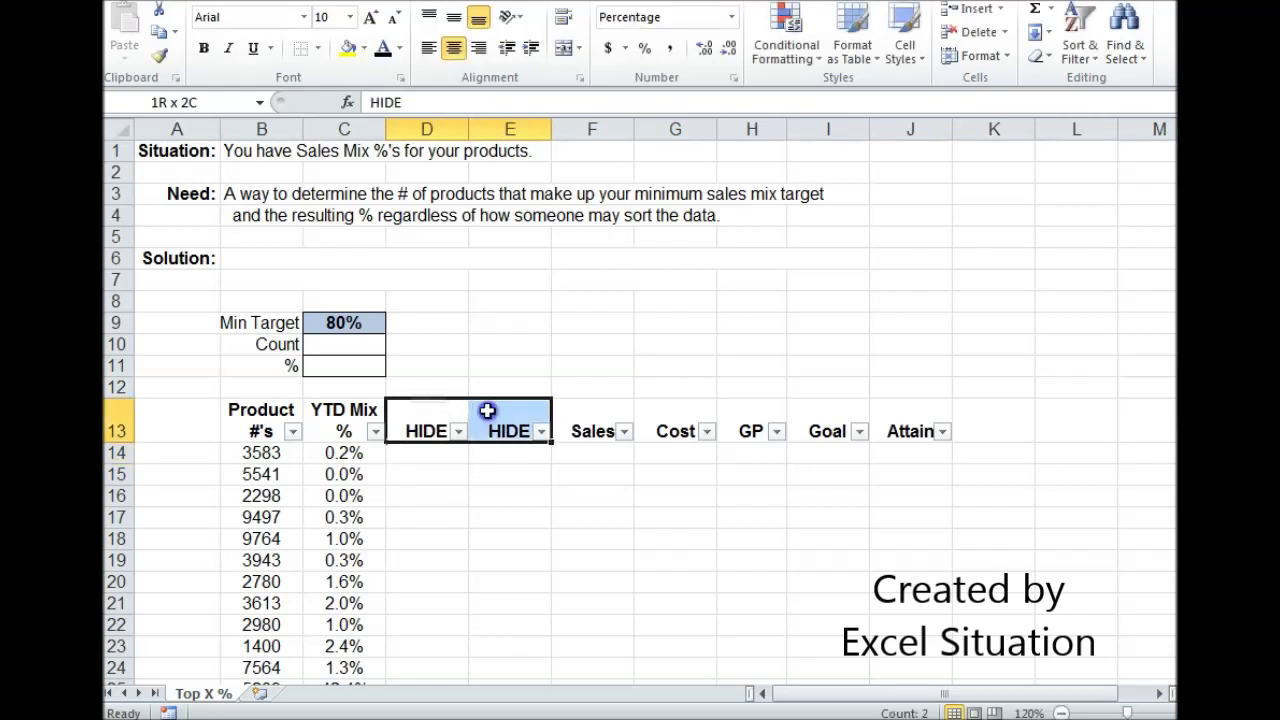
click(348, 48)
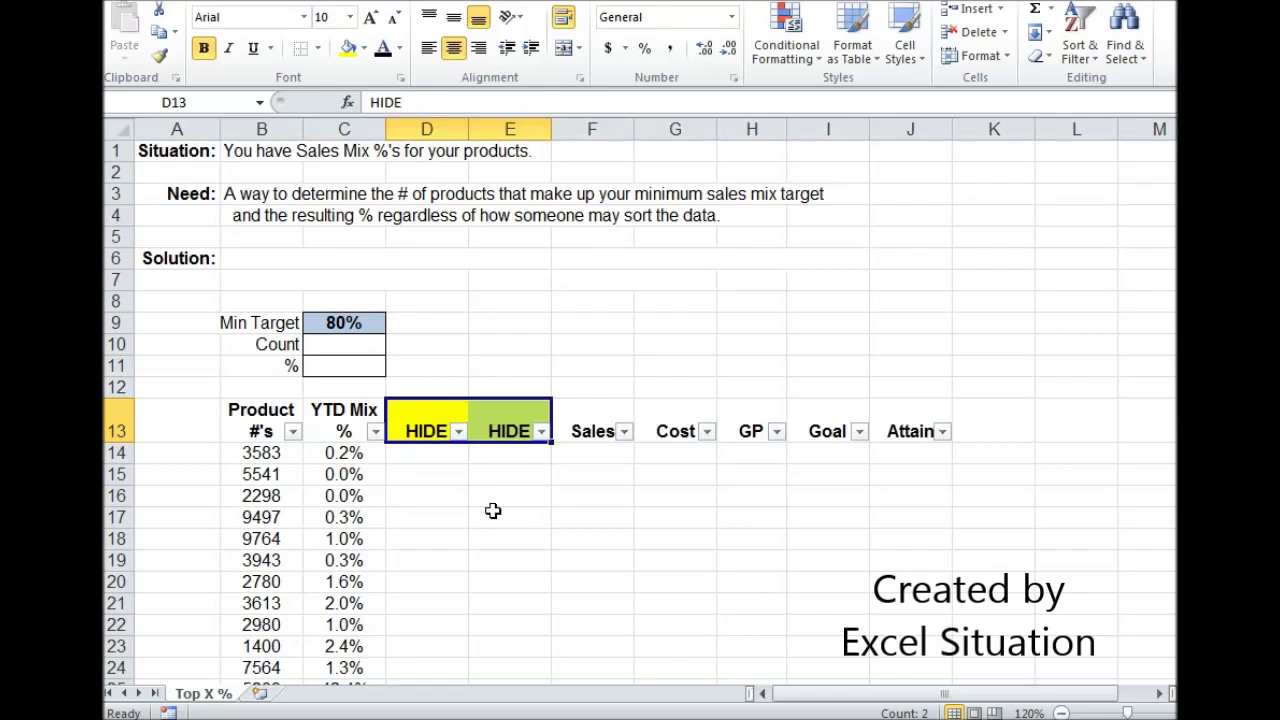
- Begin a LARGE formula in D14 with the absolute range $C$14:$C$46 as its array
click(443, 453)
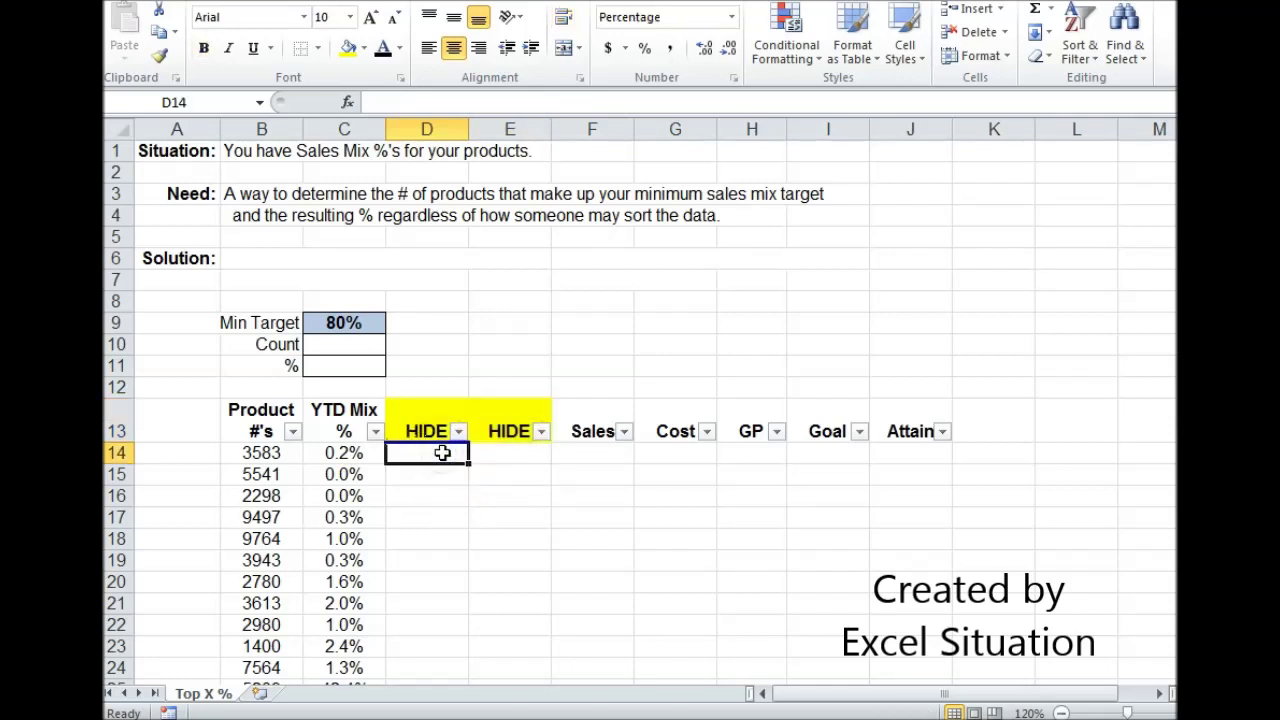
text(=large()
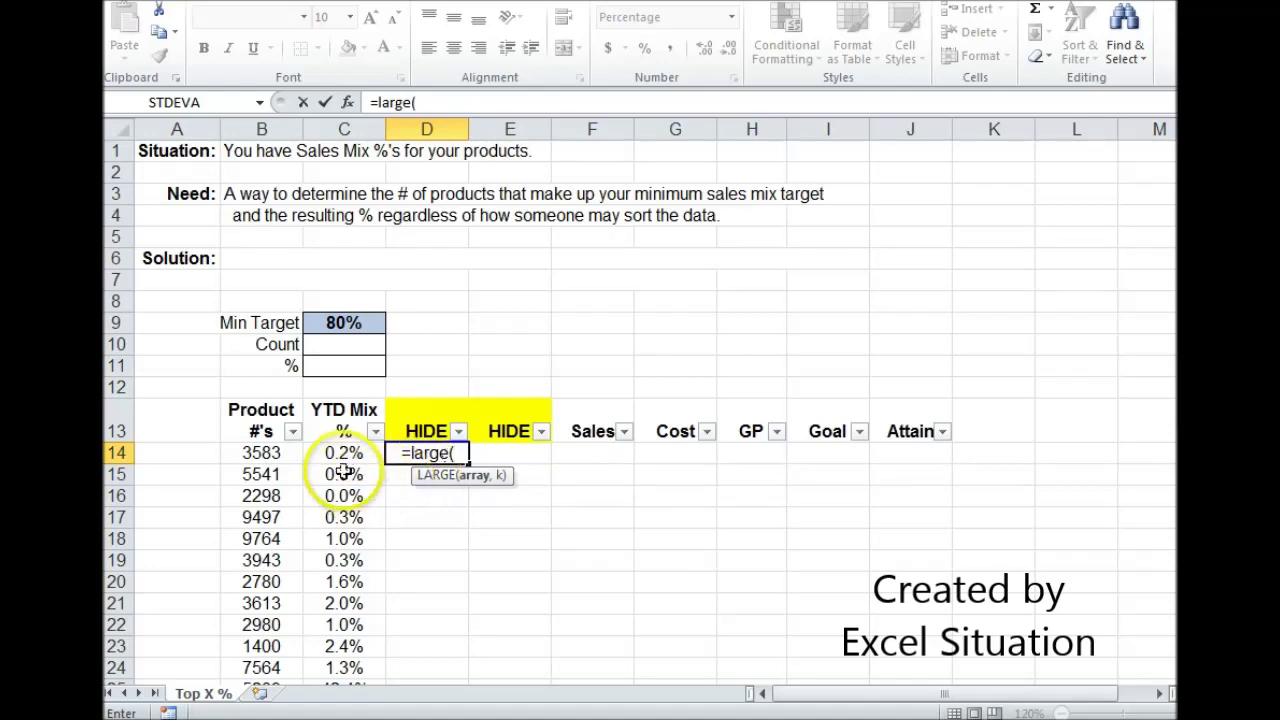
drag(344, 453, 355, 652)
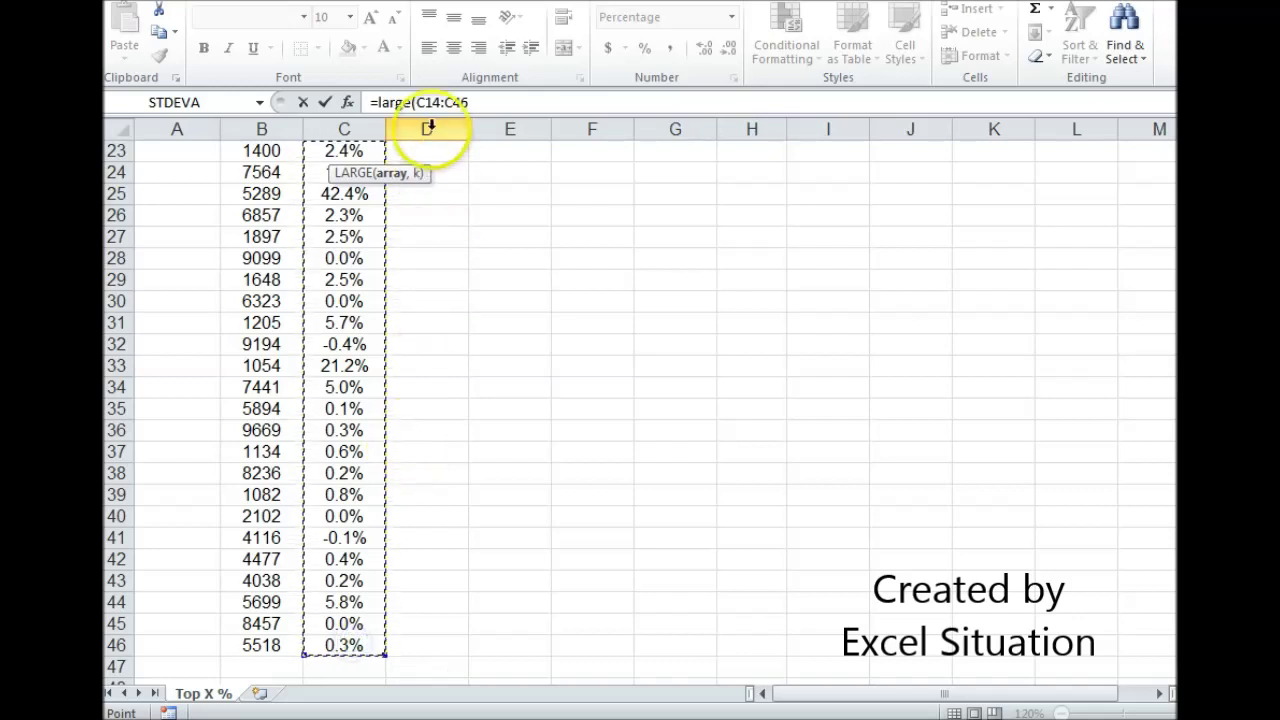
drag(425, 102, 453, 102)
key(F4)
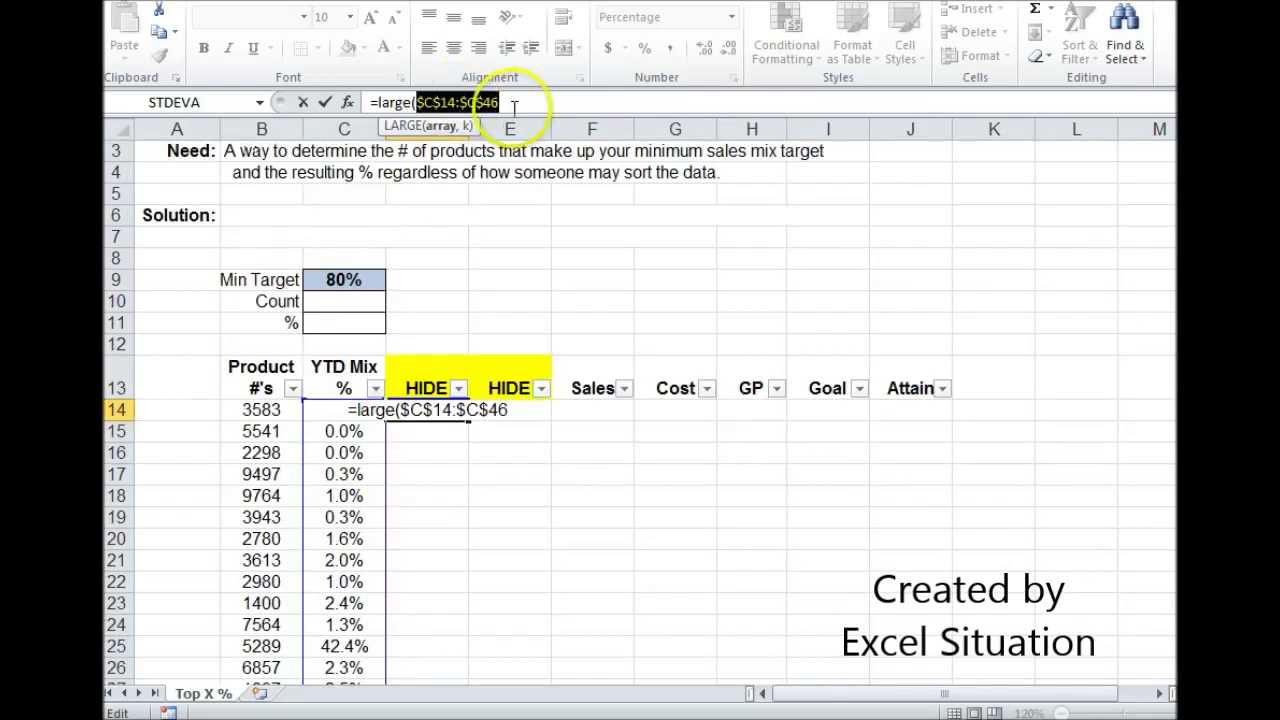
text(,)
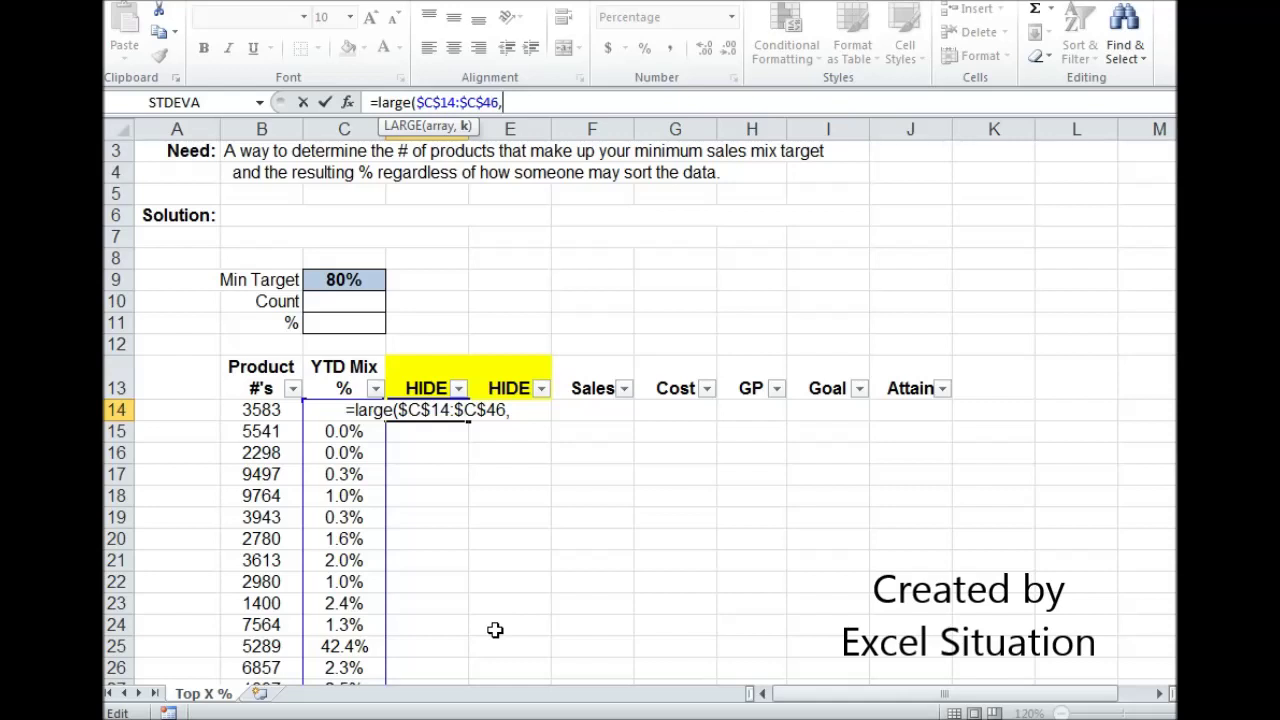
- Complete the D14 LARGE formula with ROW(D1) as its k argument and enter it
text(row)
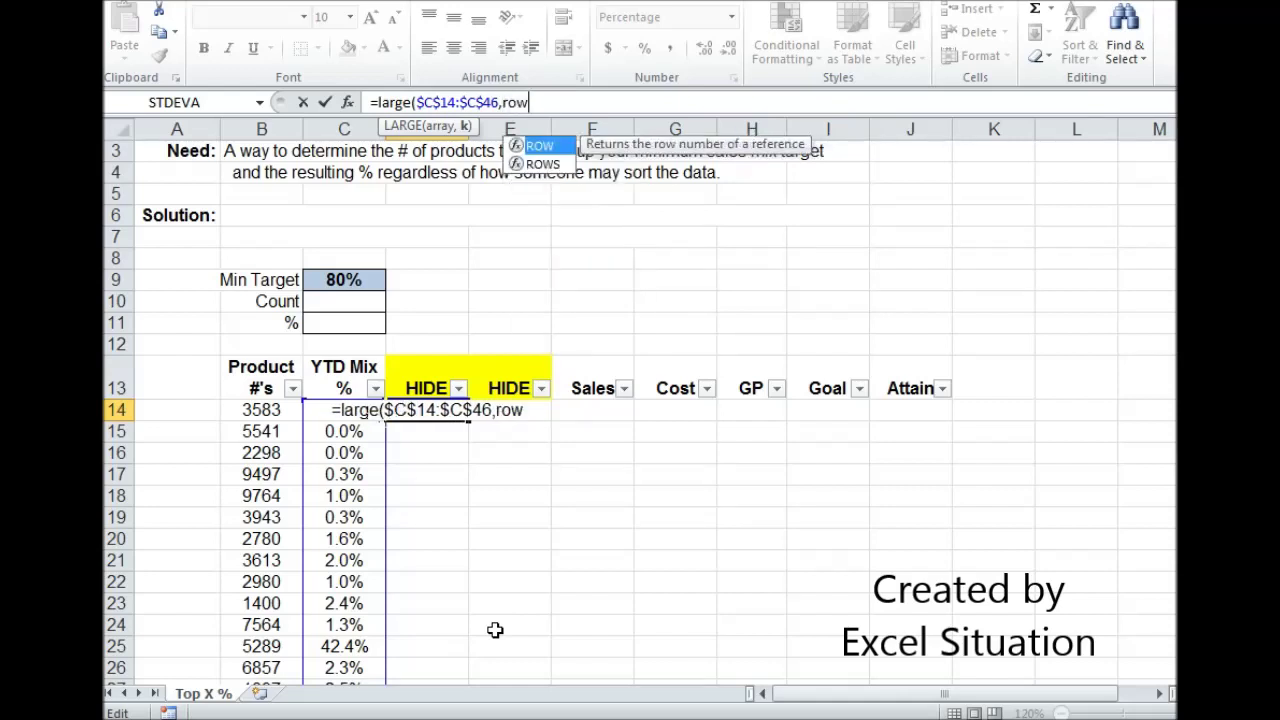
text((d1))
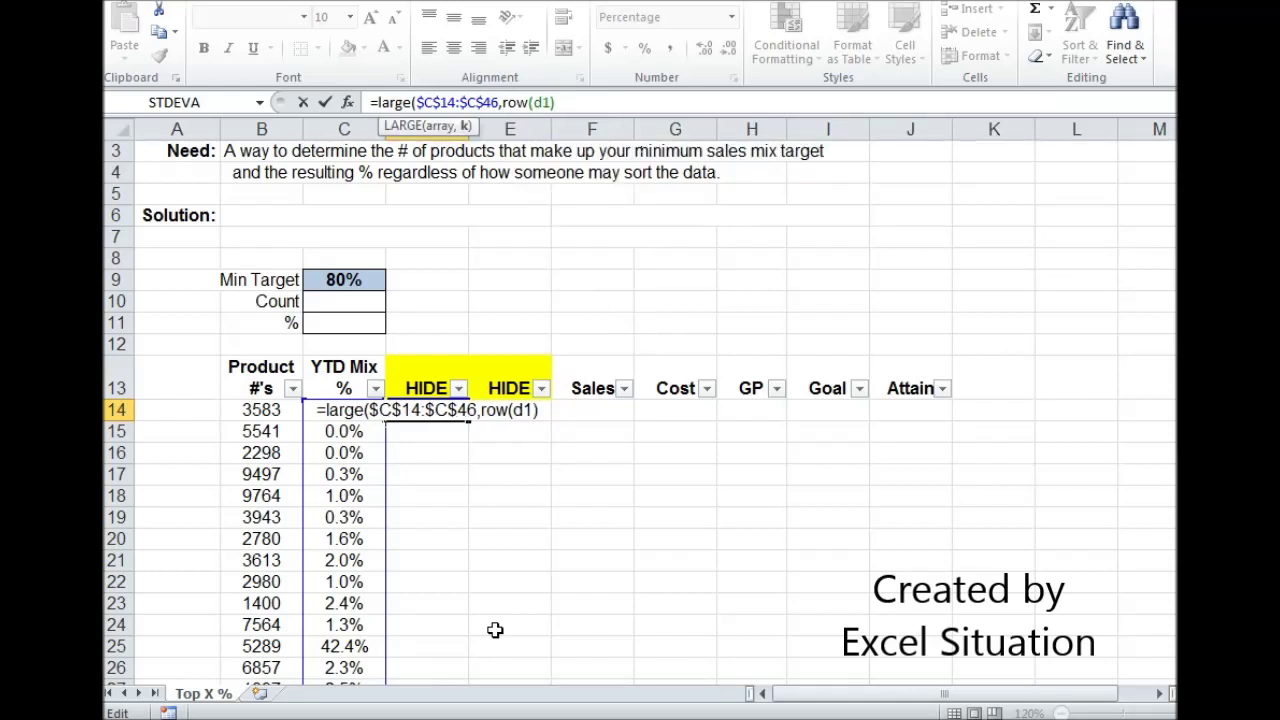
text())
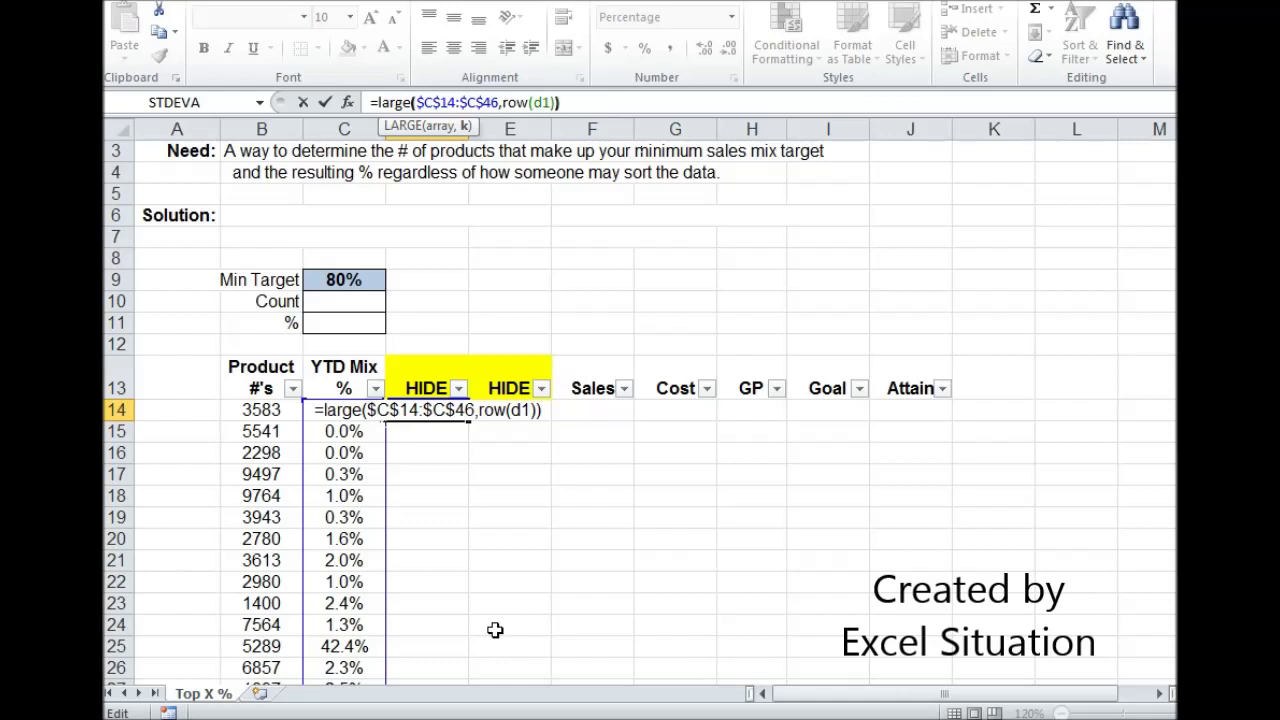
click(518, 100)
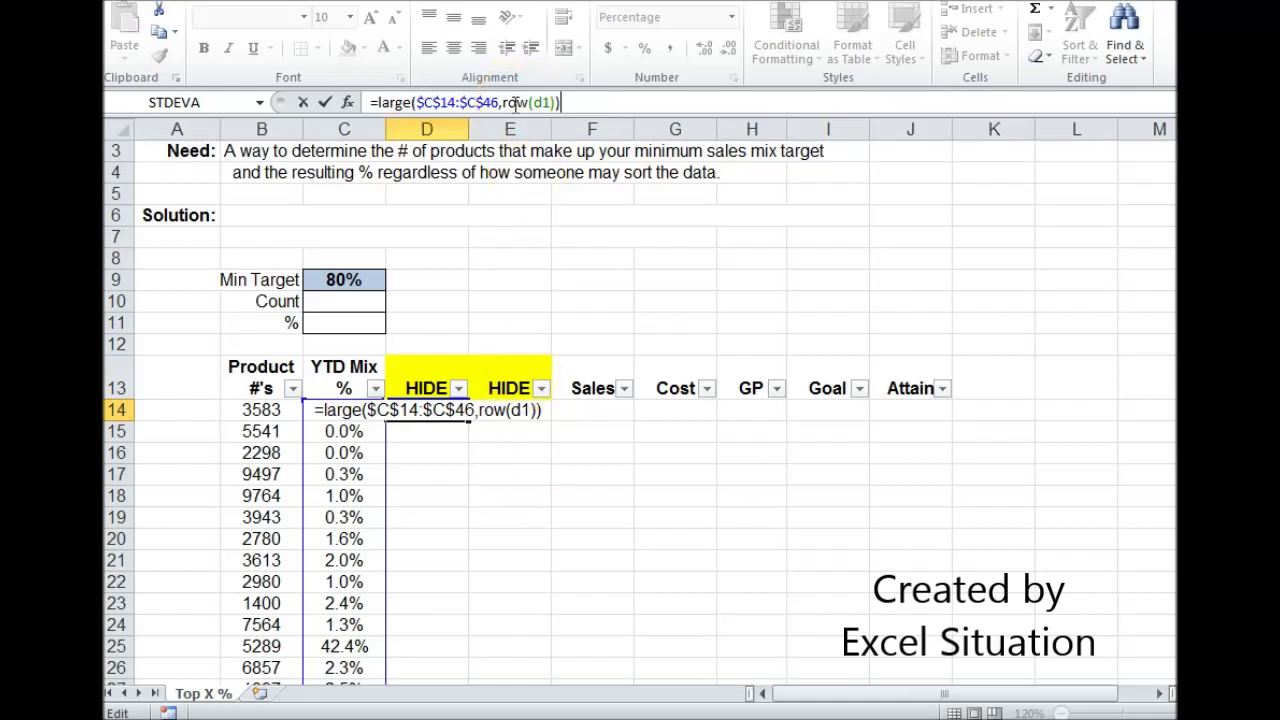
click(543, 102)
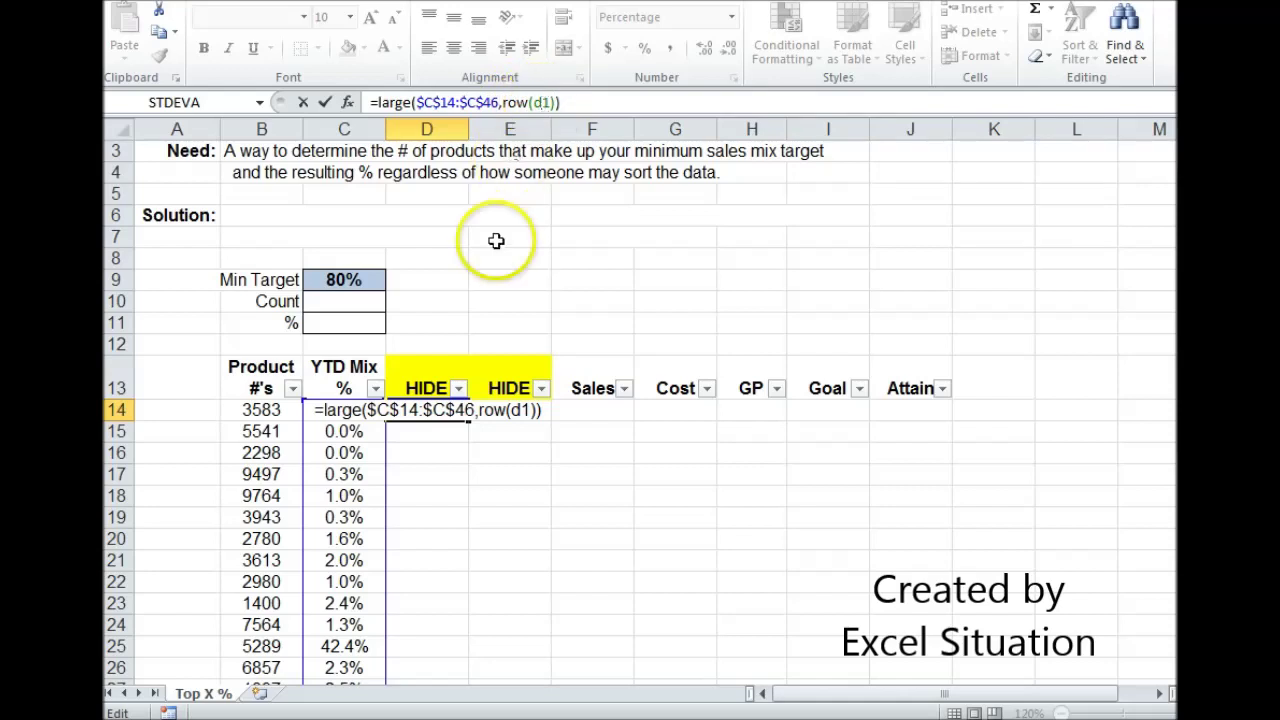
key(BackSpace)
text(,)
key(Return)
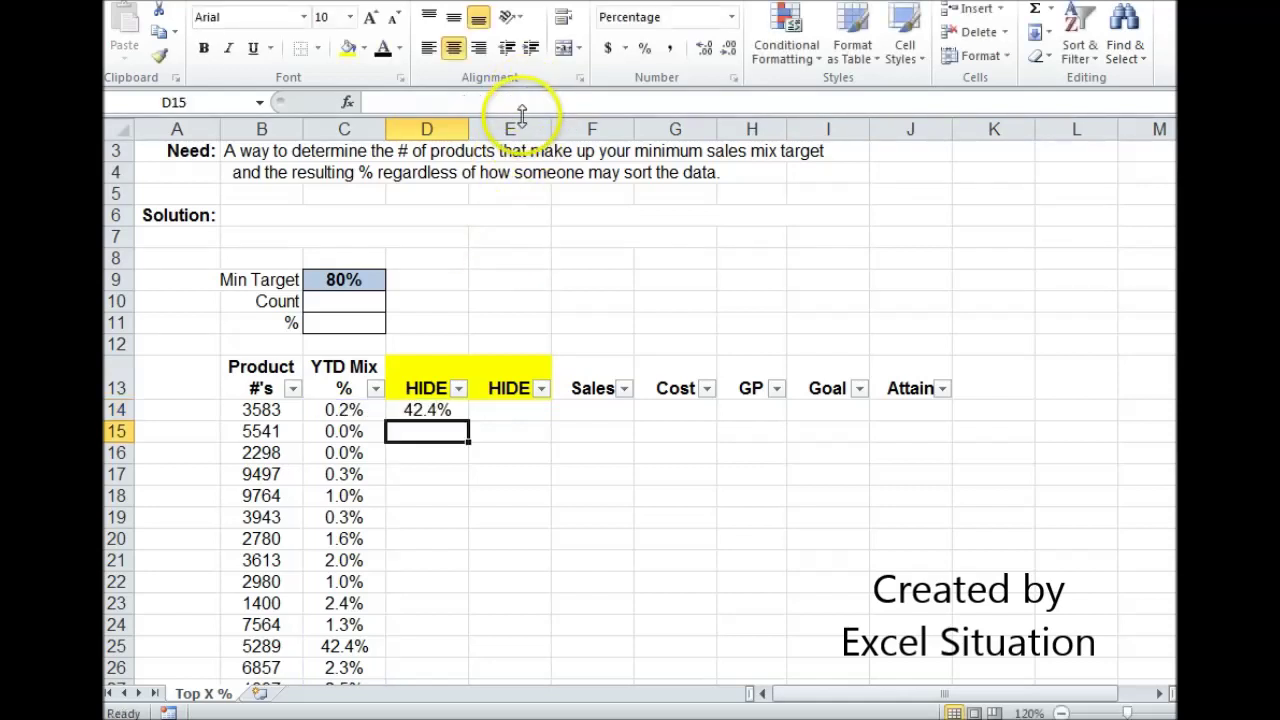
- Copy the LARGE formula from D14 down the column through row 46
click(444, 409)
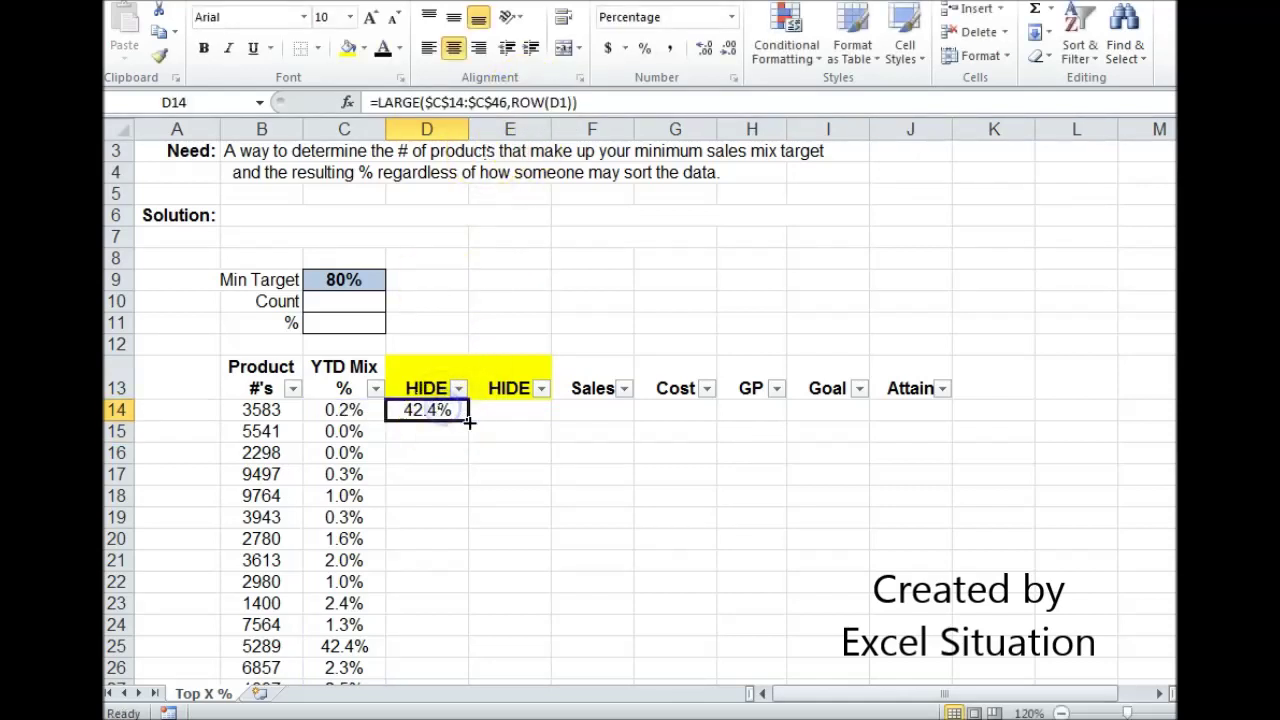
drag(467, 419, 451, 664)
scroll(486, 509, up, 6)
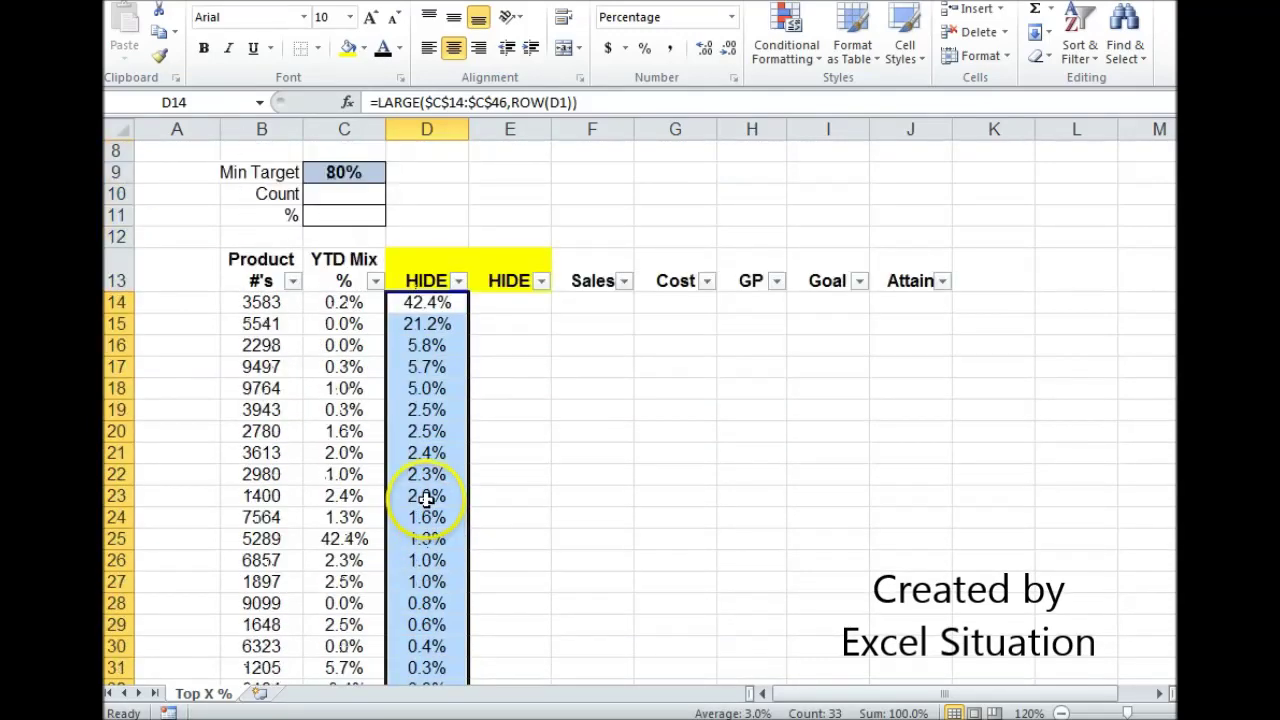
- Check the ranked values and LARGE formulas in D14 through D17
click(438, 368)
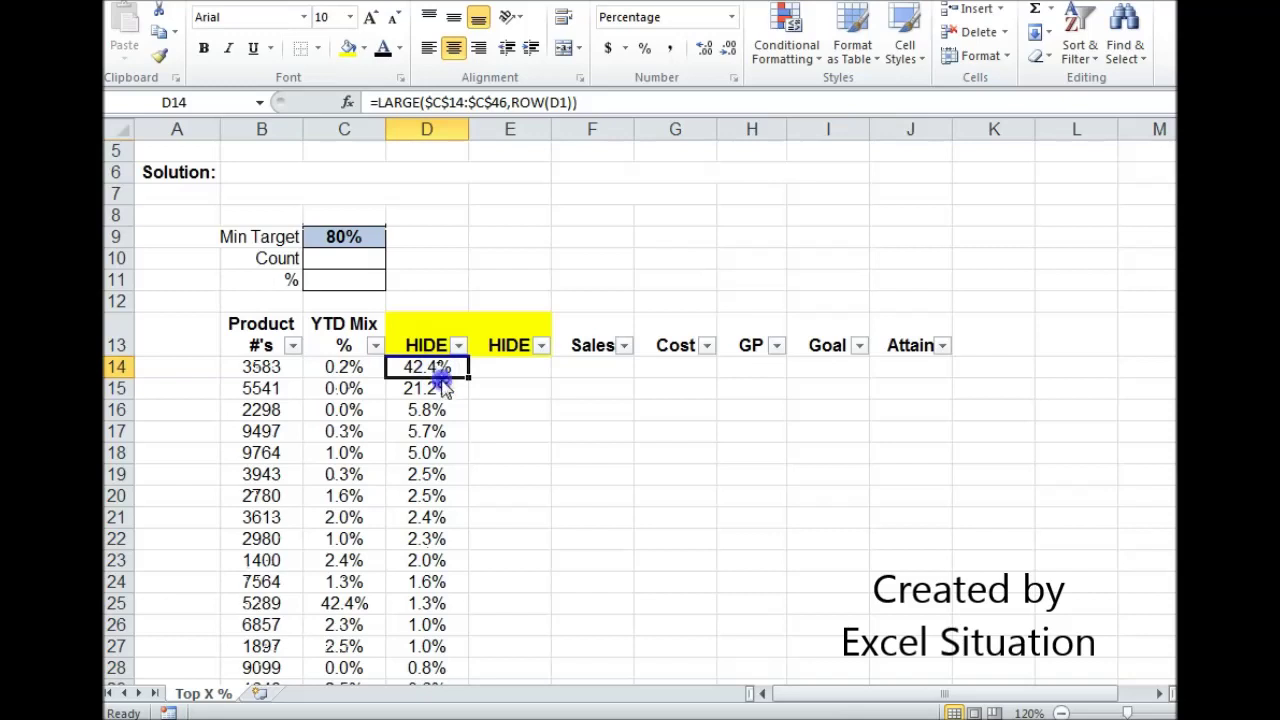
click(443, 390)
click(447, 410)
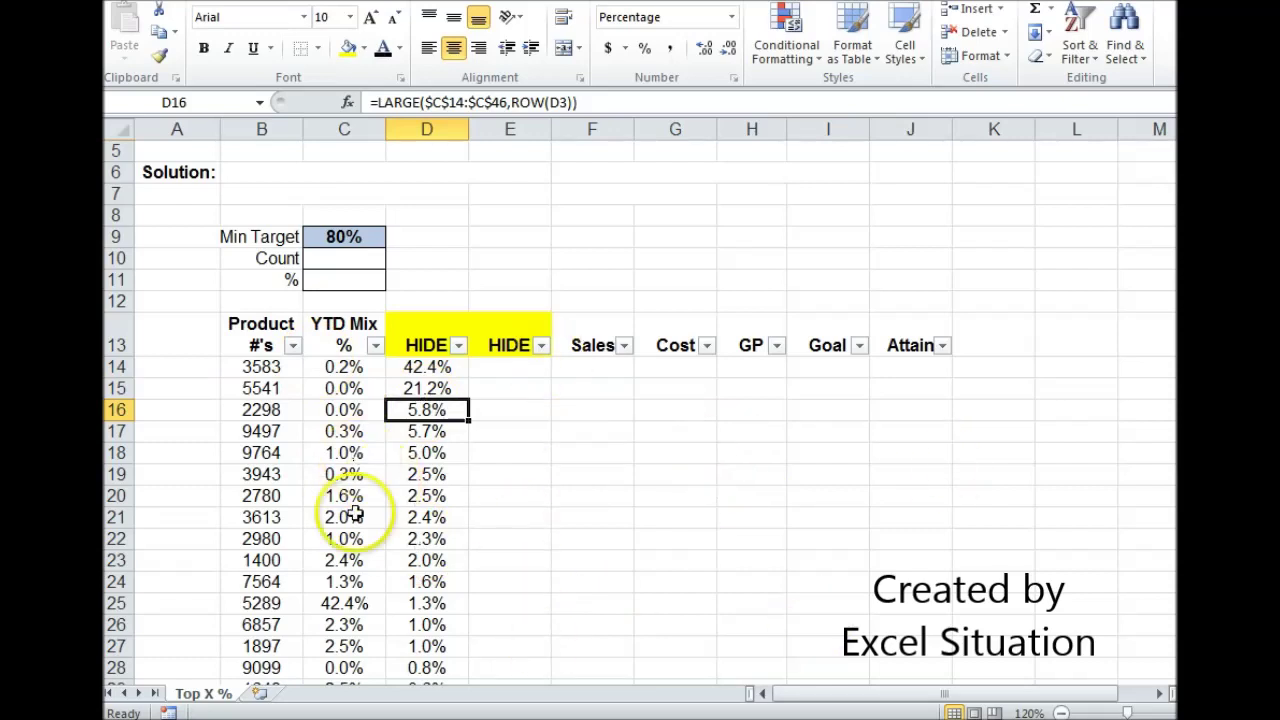
click(438, 390)
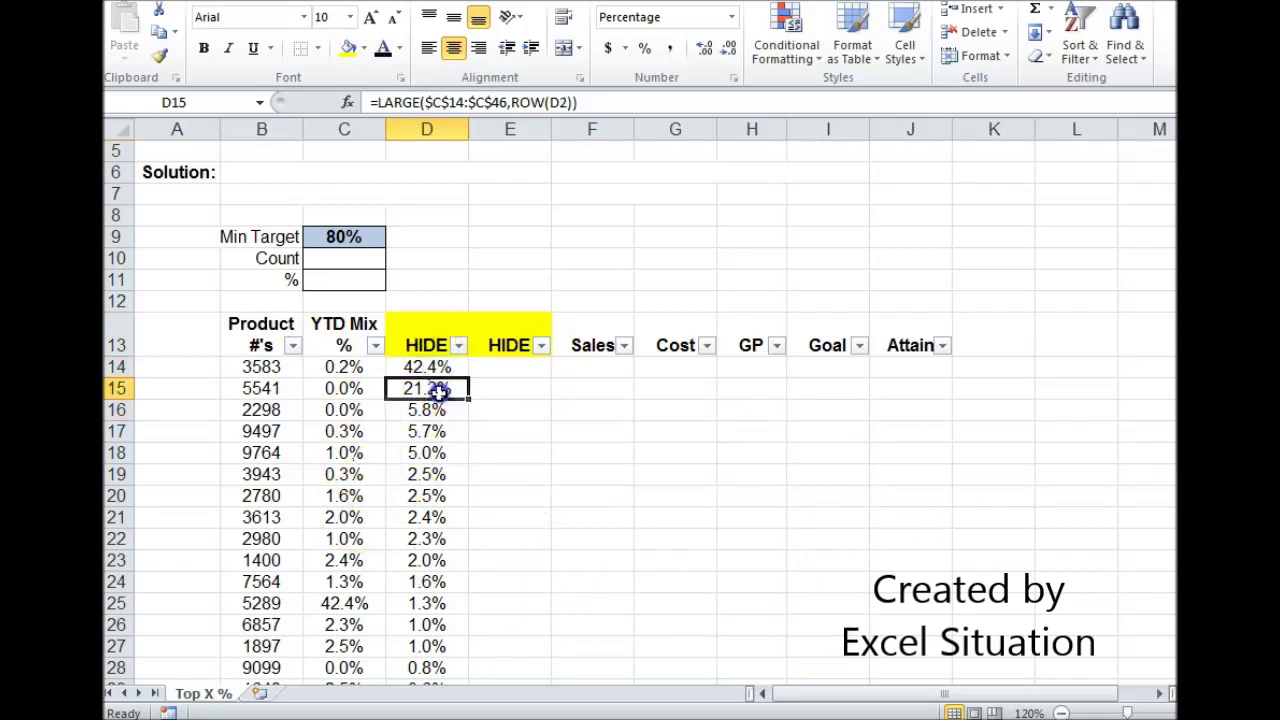
click(431, 409)
click(443, 432)
click(435, 368)
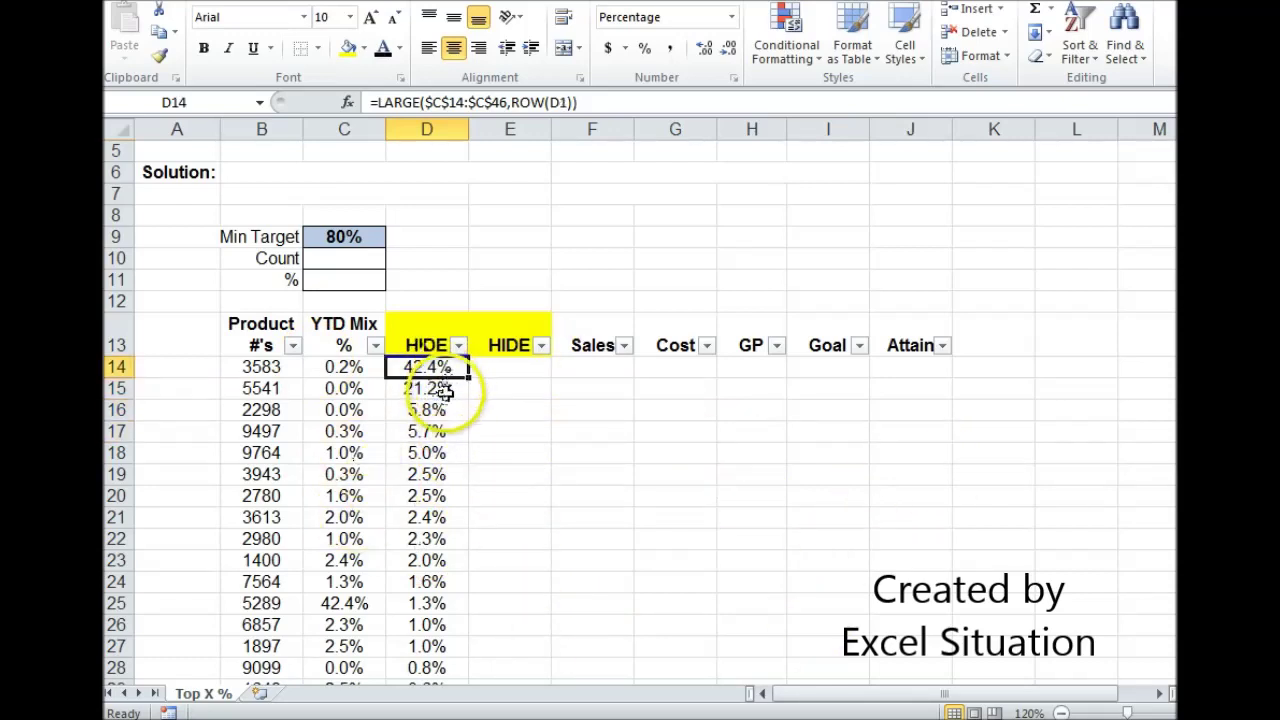
click(445, 392)
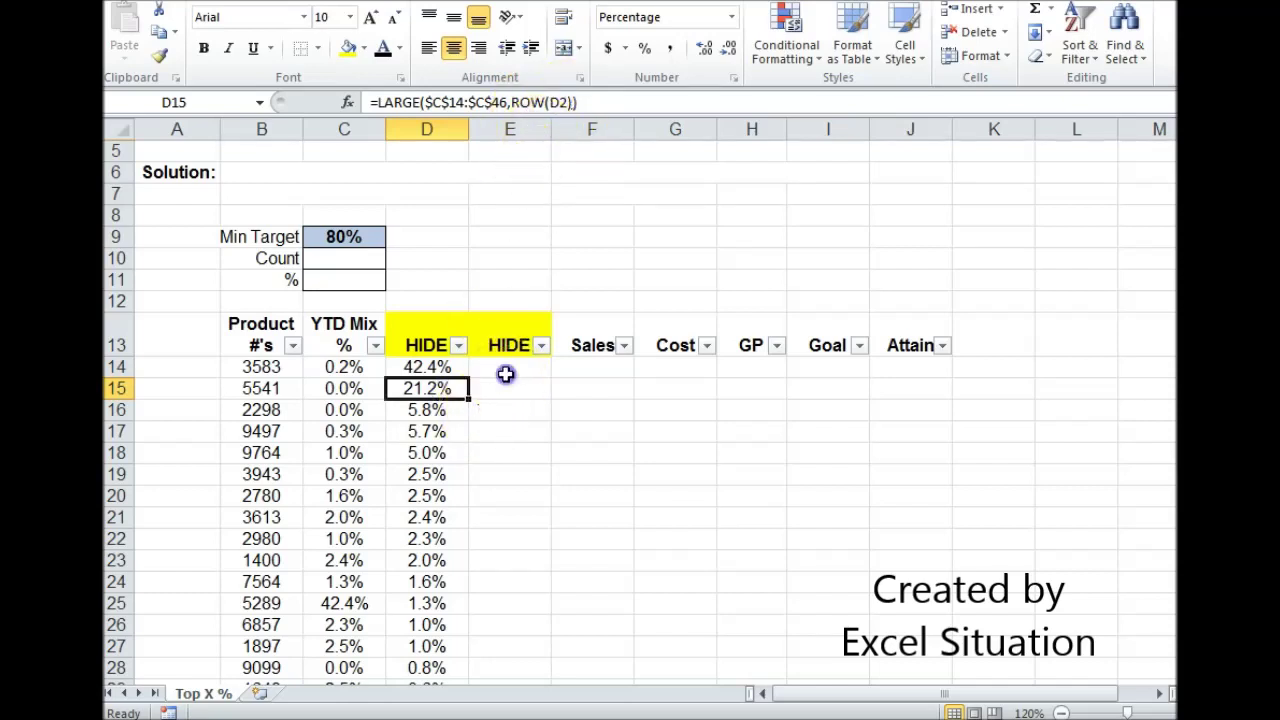
- Enter a running-total formula in E14 that sums D14 and the header cell E13: =SUM(D14,E13)
click(506, 370)
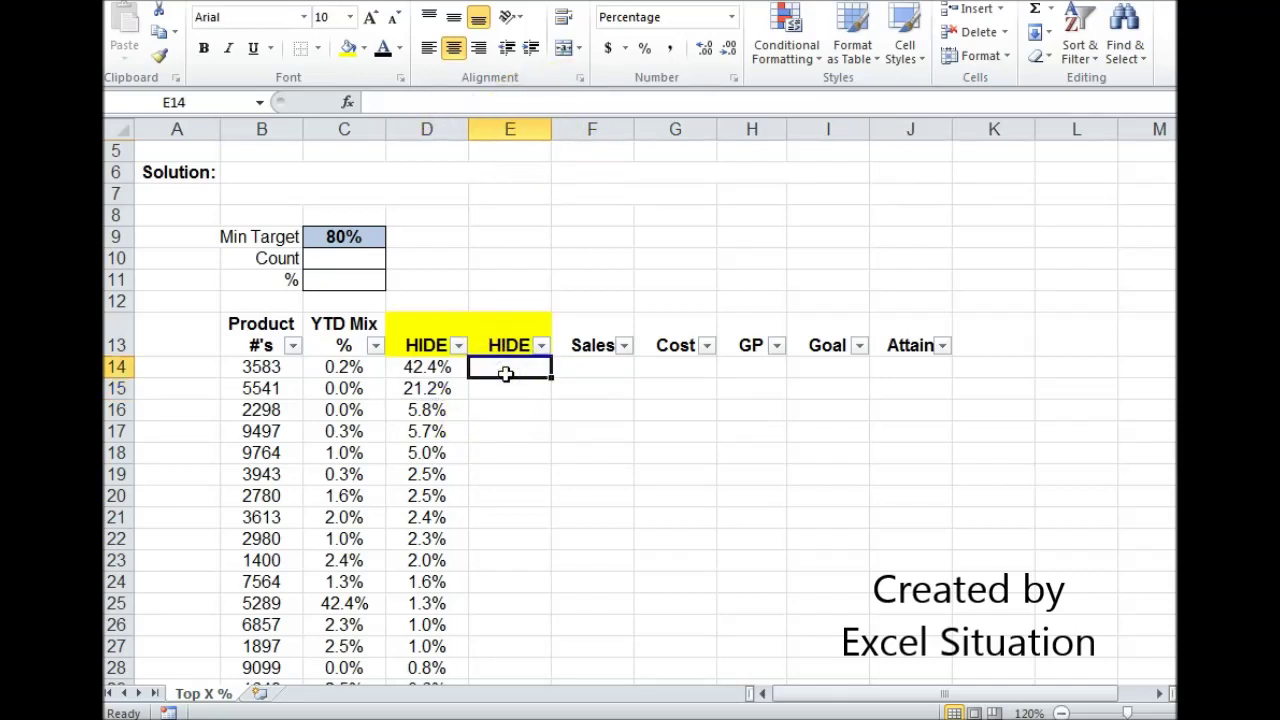
text(=sum()
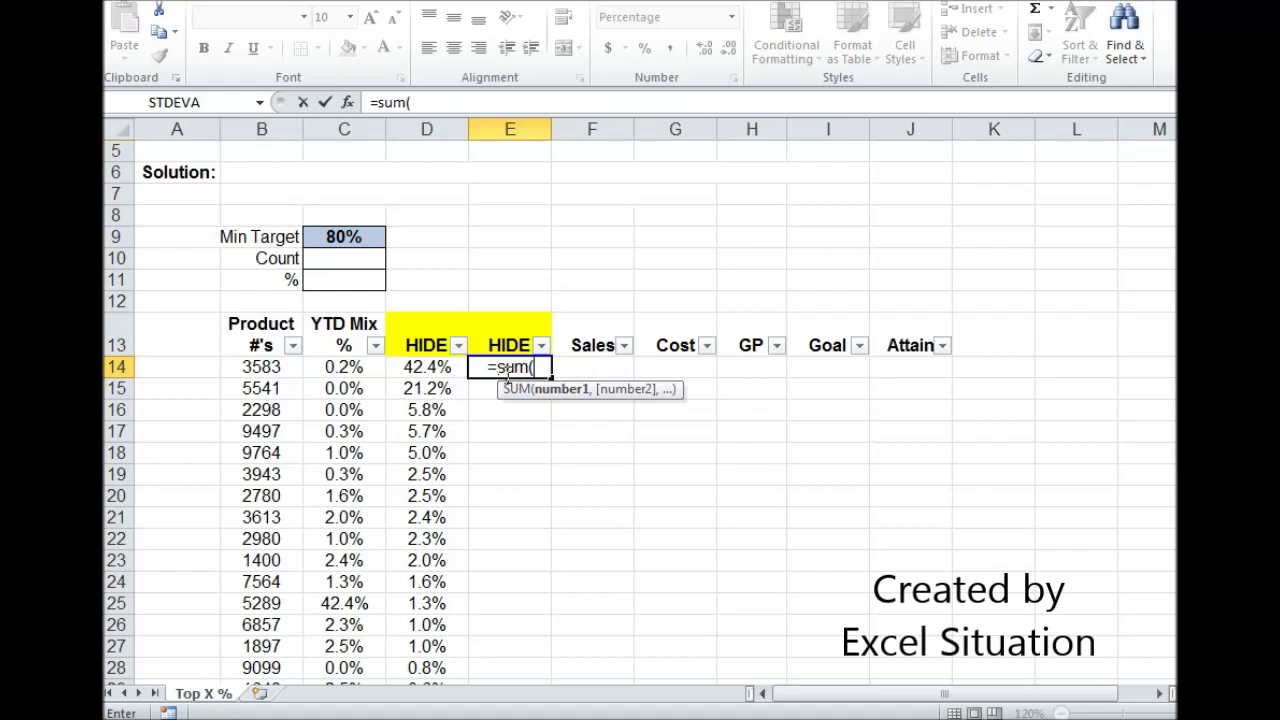
click(436, 366)
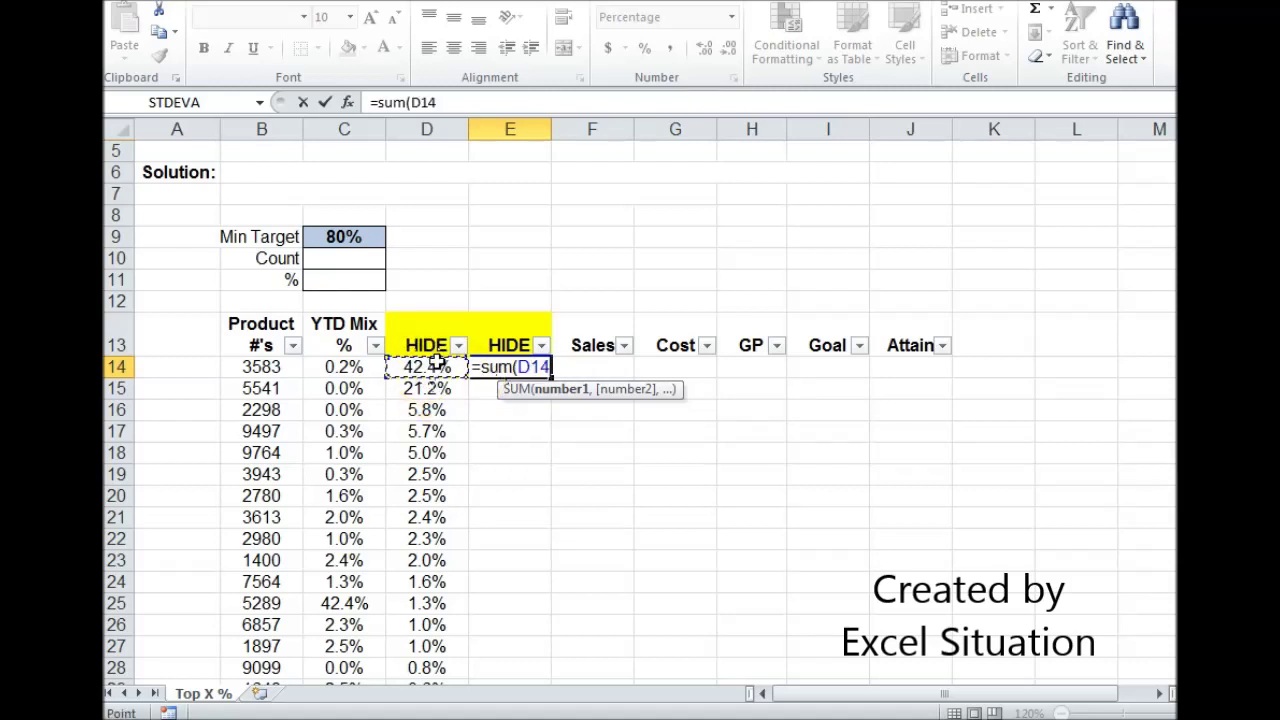
text(,)
click(491, 334)
key(Return)
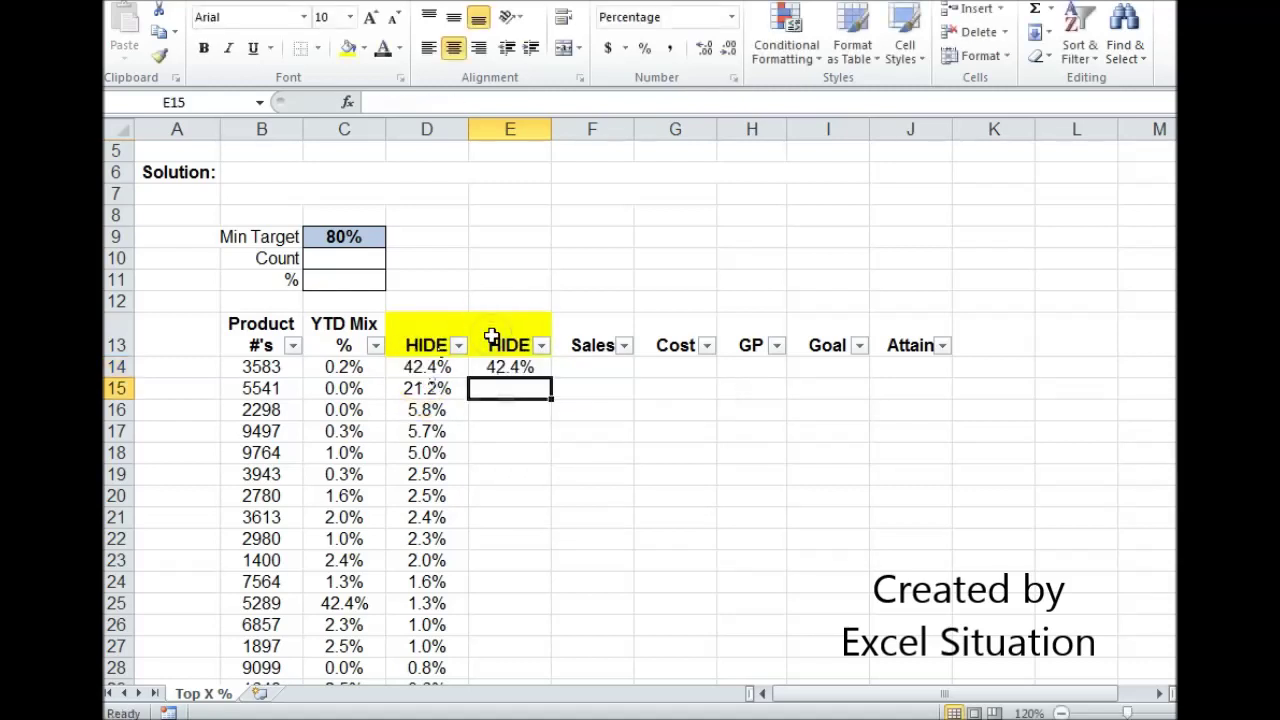
- Copy the running-total formula from E14 down the column through row 46 and check the copy in E15
click(505, 367)
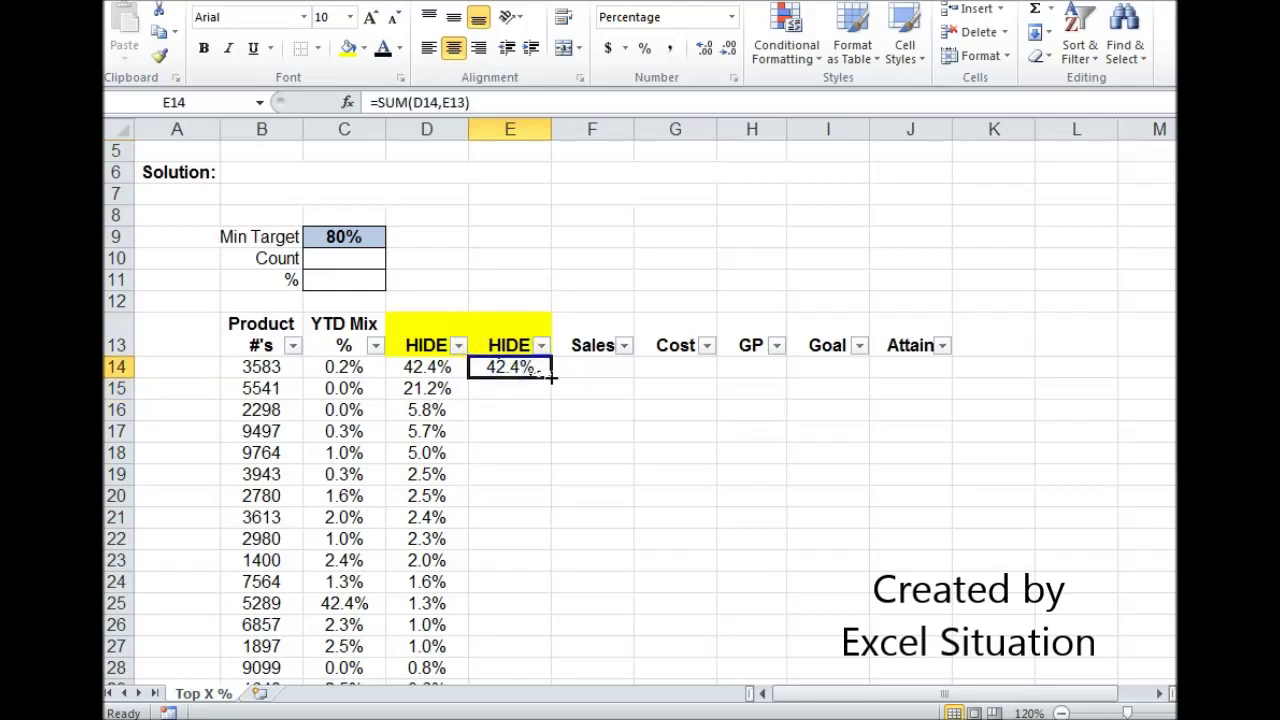
drag(549, 377, 518, 656)
scroll(528, 480, up, 6)
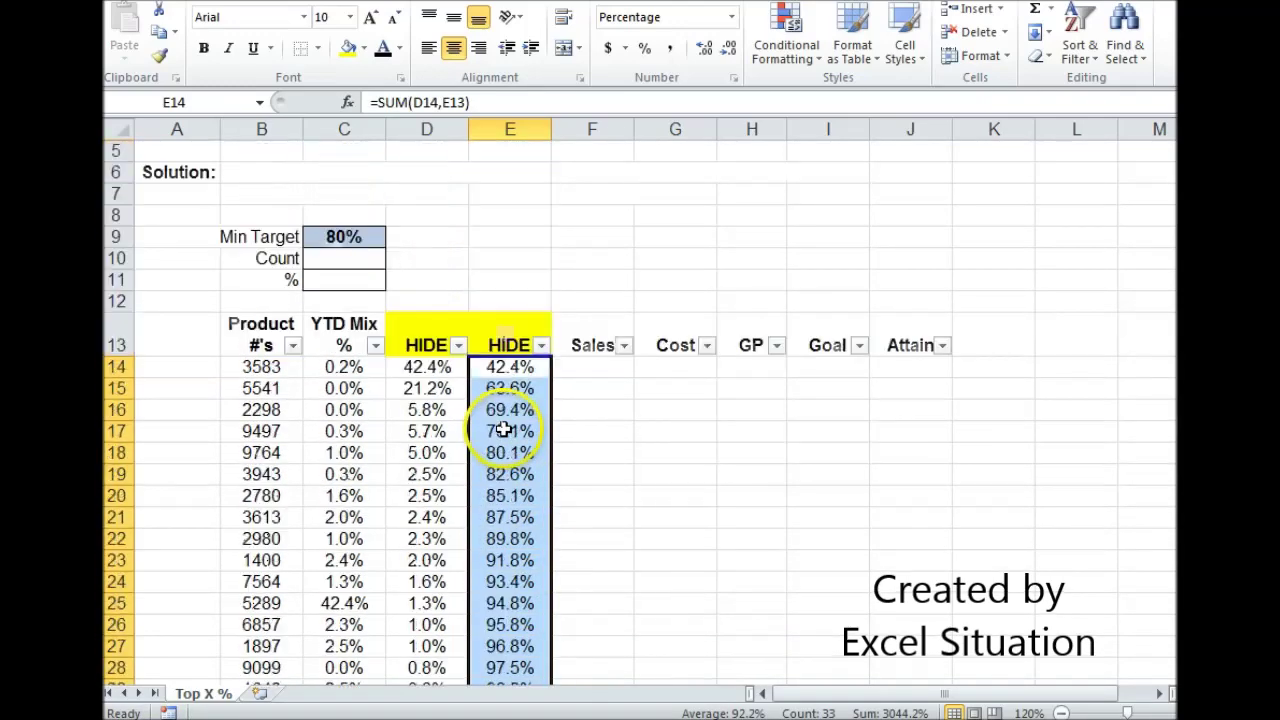
click(427, 368)
click(500, 389)
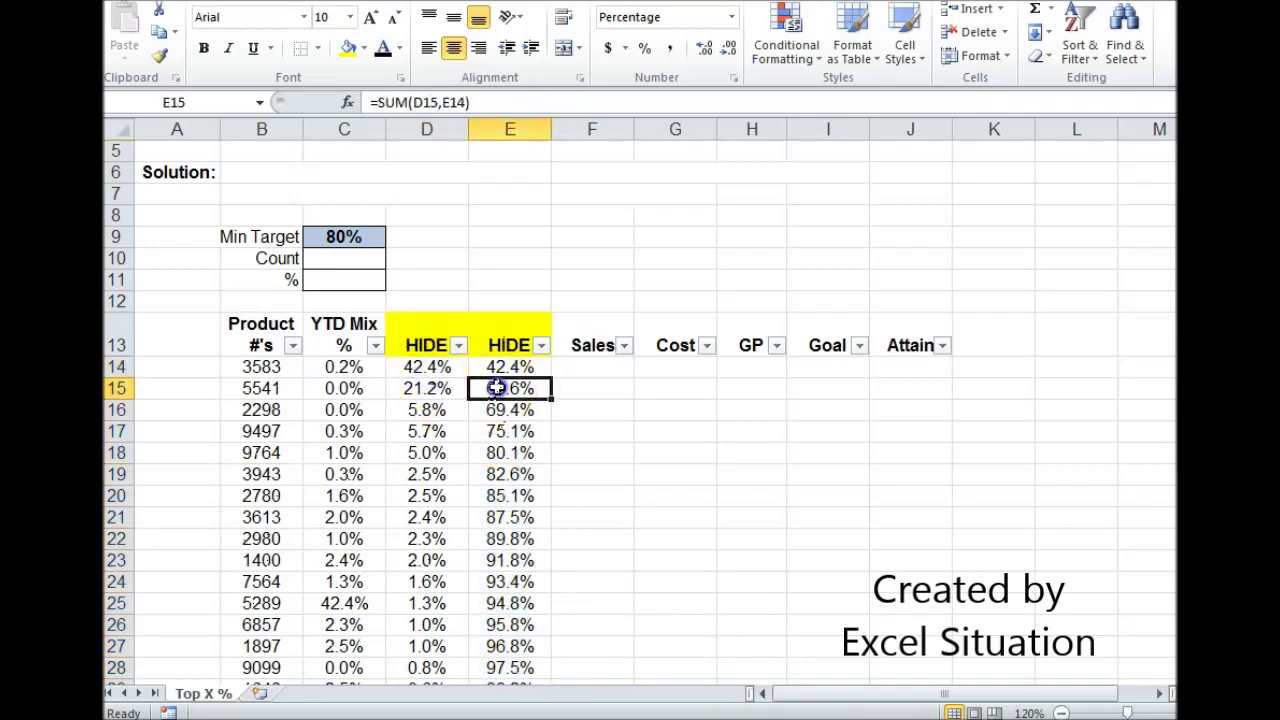
- Begin a COUNTIF formula in the Count cell C10 with E14:E46 as its range
click(353, 266)
scroll(353, 266, up, 2)
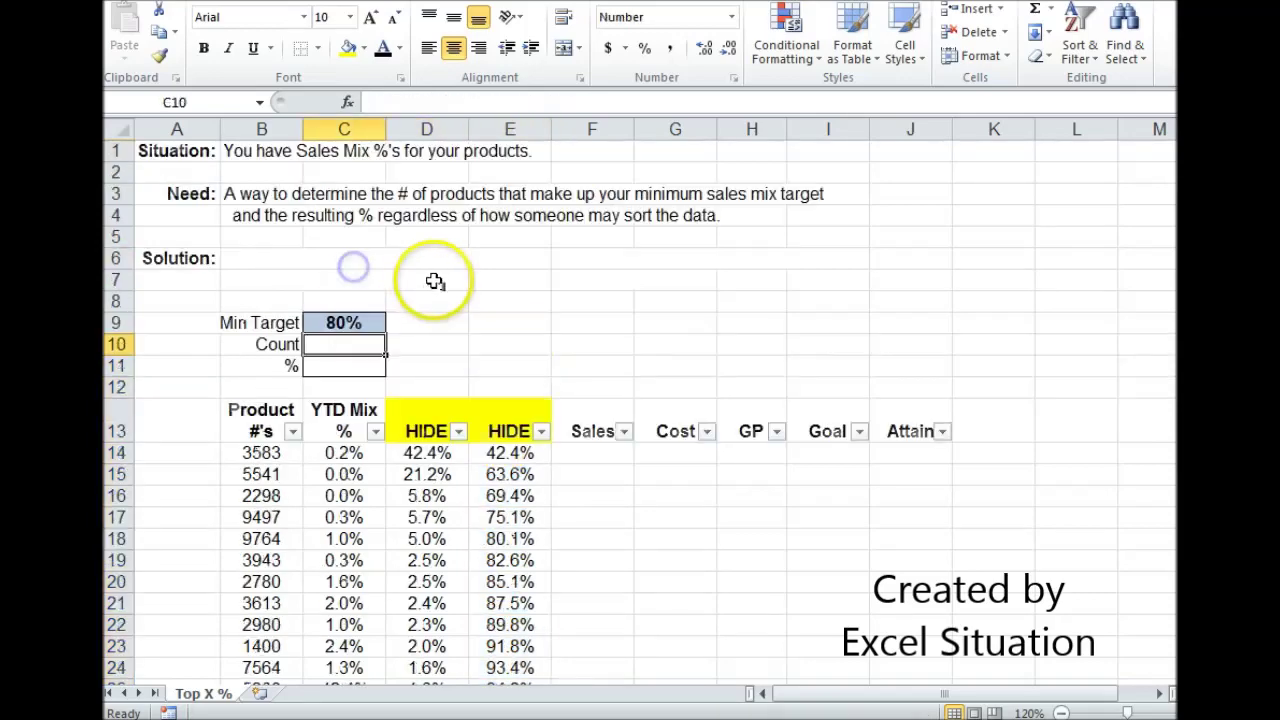
click(343, 320)
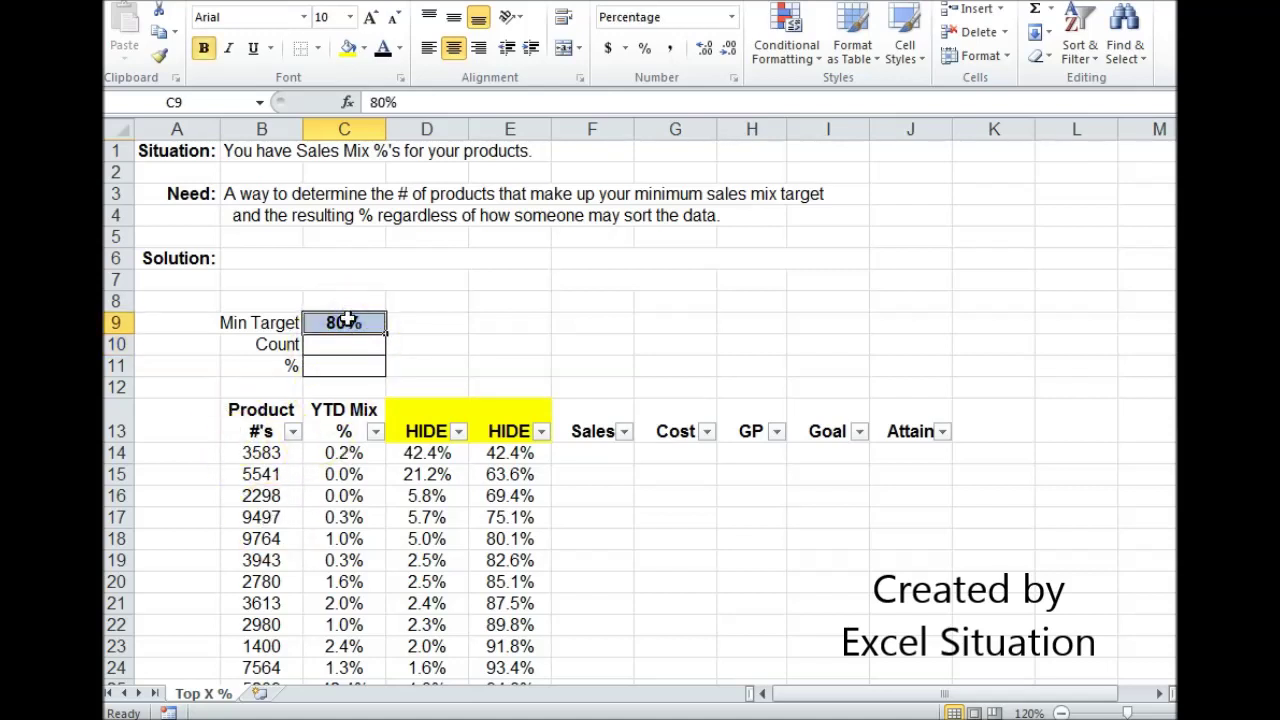
click(360, 346)
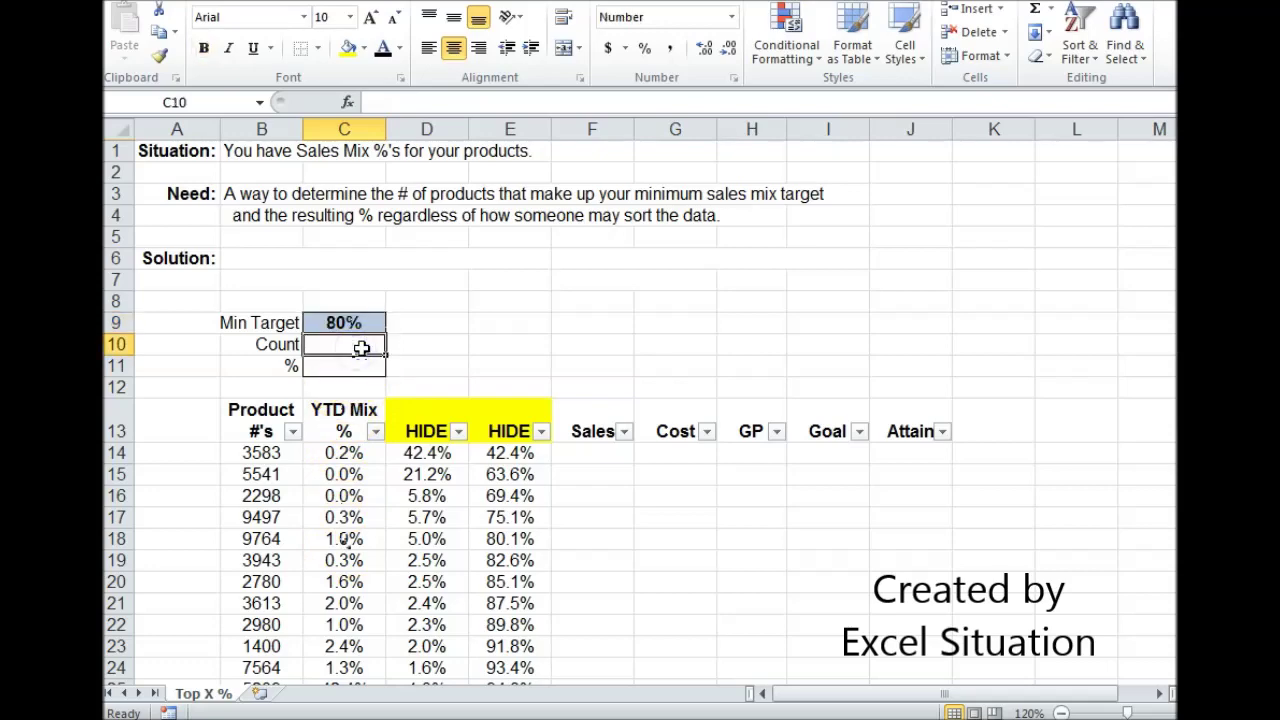
text(=countif)
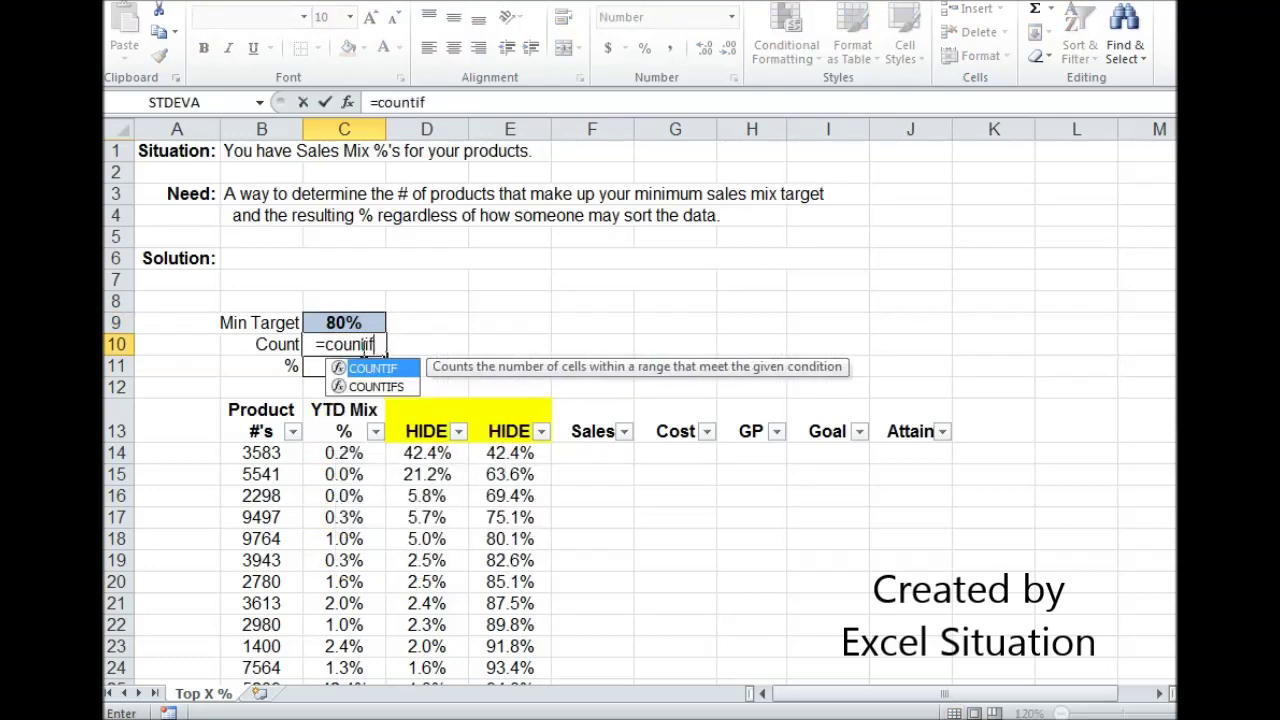
text(()
drag(509, 452, 523, 645)
click(487, 103)
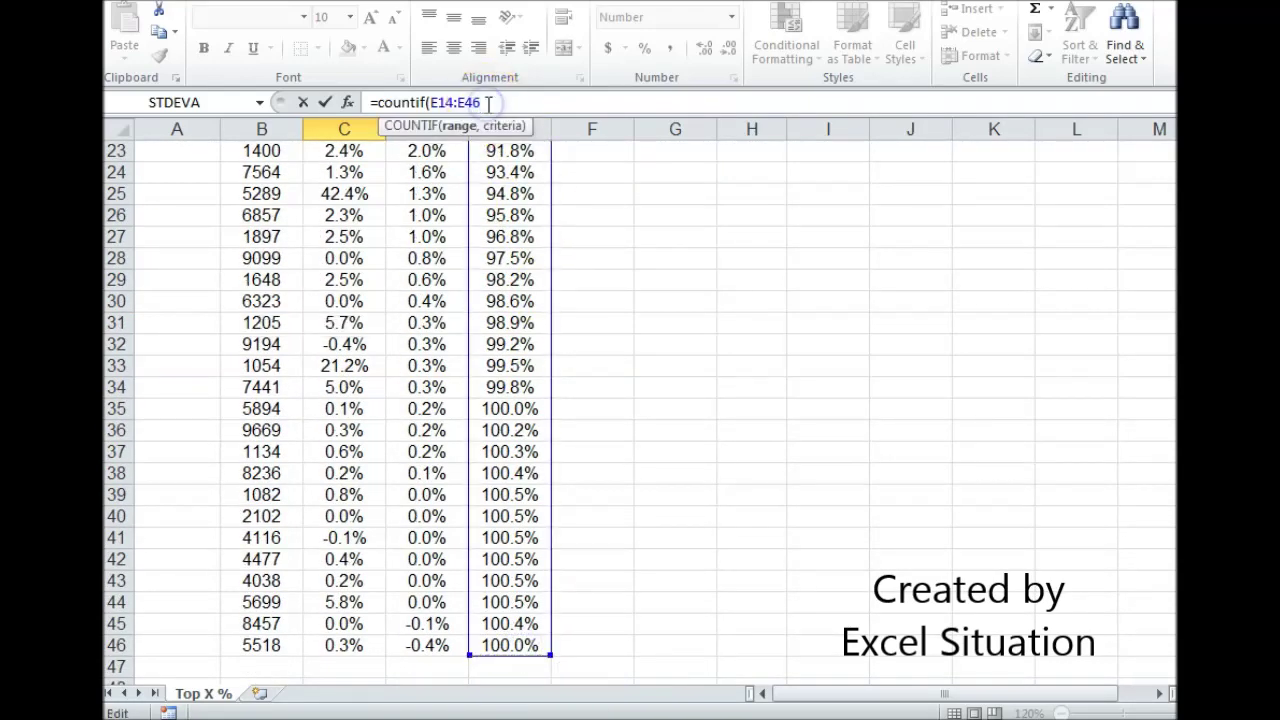
- Complete the C10 COUNTIF with the criterion "<="&C9, add +1 after it, and enter the formula
text(,"<="&)
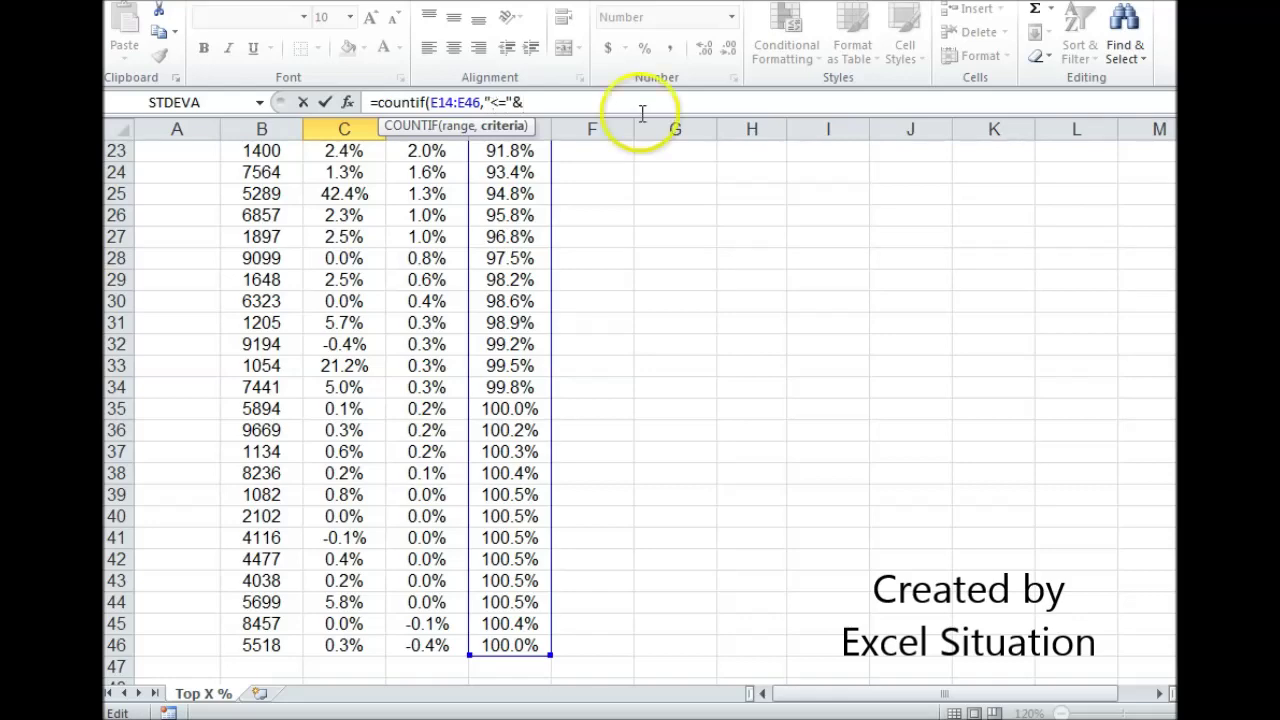
mouse_move(1151, 391)
mouse_down()
mouse_move(1172, 398)
mouse_move(1172, 380)
mouse_up()
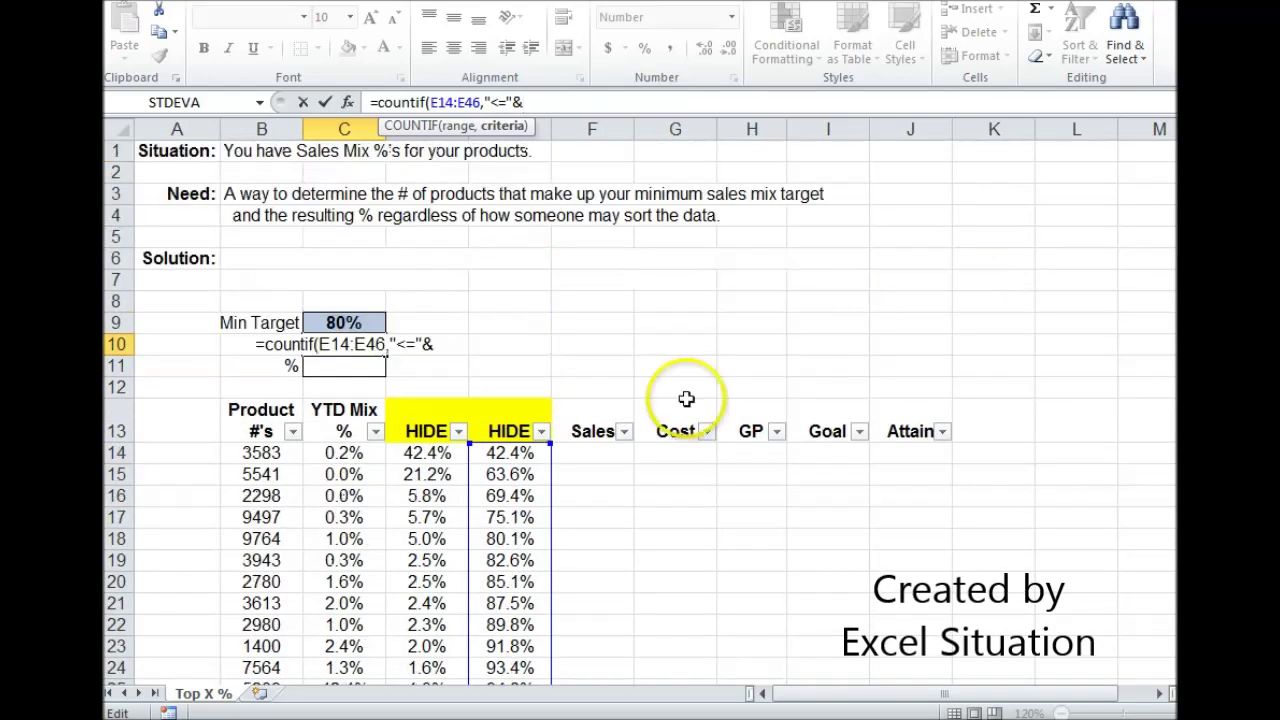
click(359, 321)
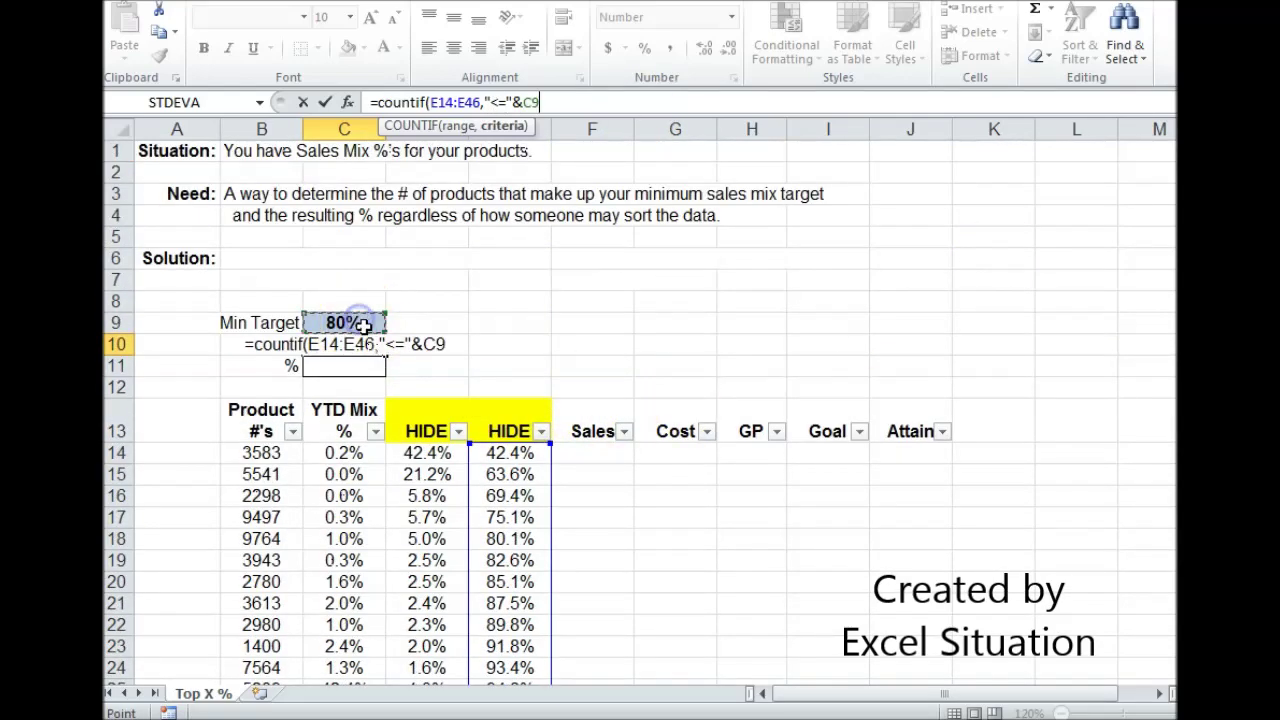
text())
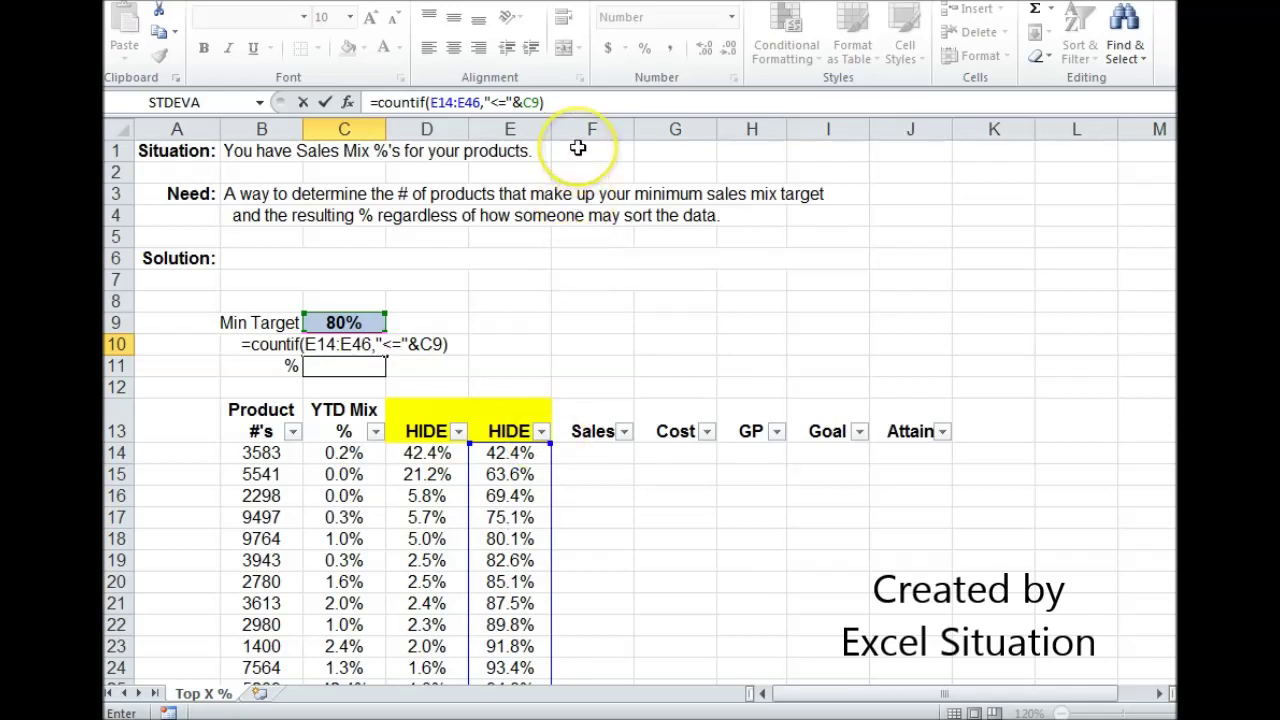
text(+1)
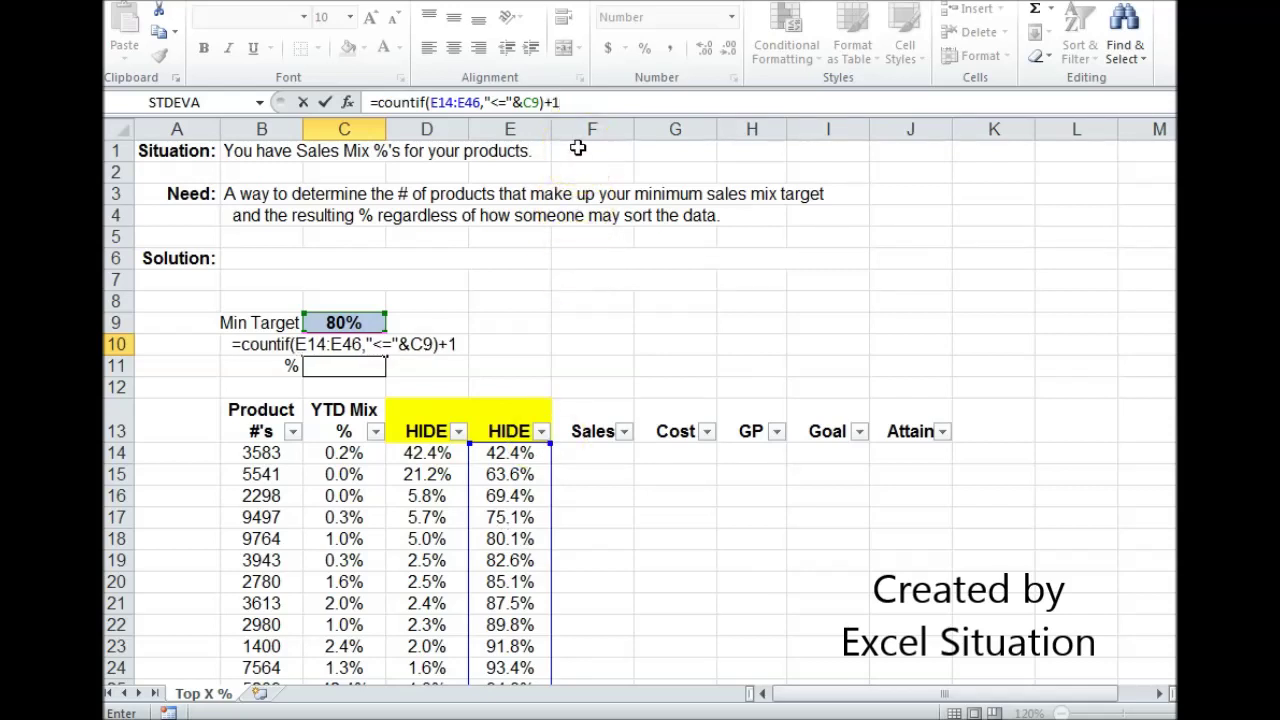
key(Return)
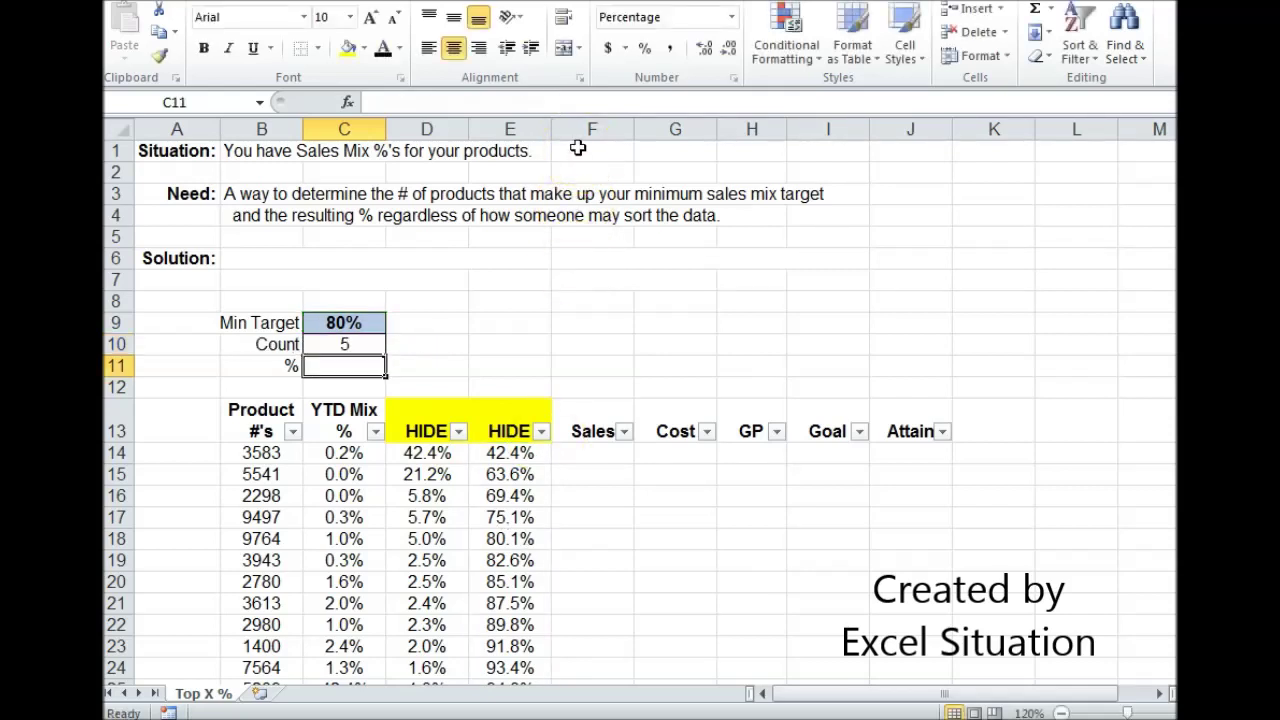
- Check the count in C10 and the minimum target in C9 against the cumulative percentages in E14 through E18
click(360, 344)
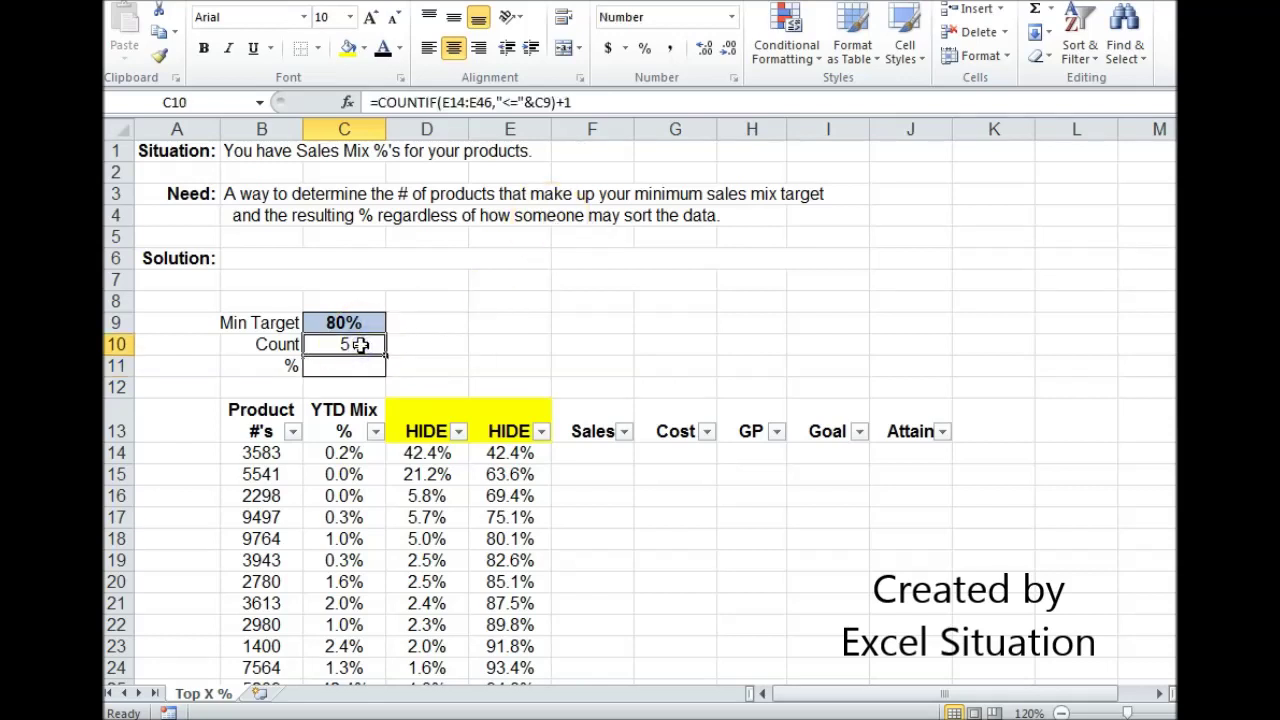
click(510, 453)
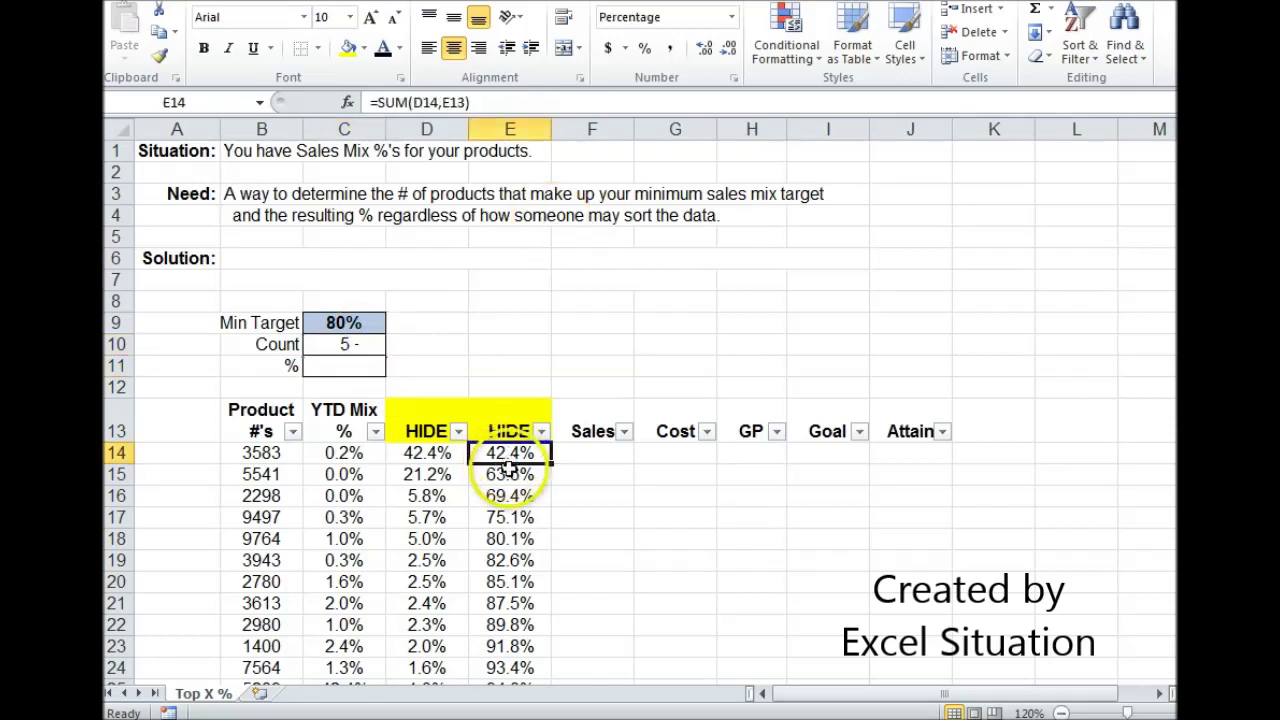
click(510, 474)
click(508, 493)
click(512, 517)
click(512, 539)
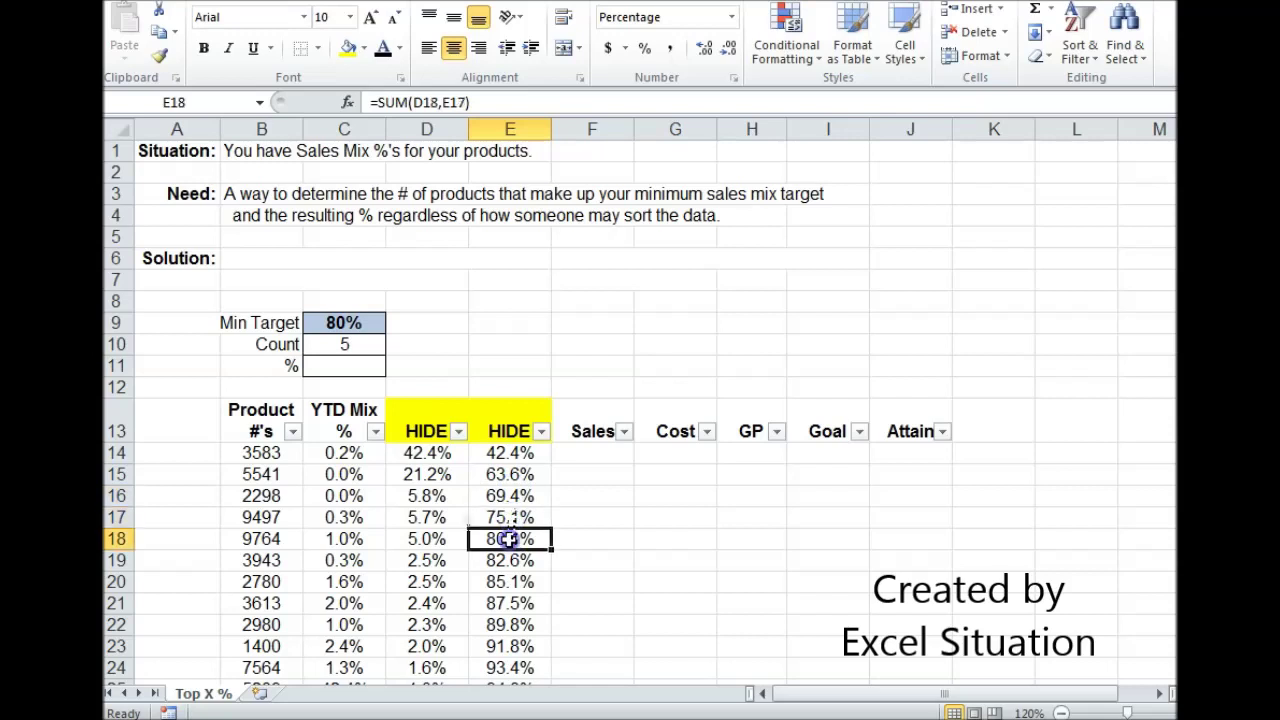
click(358, 344)
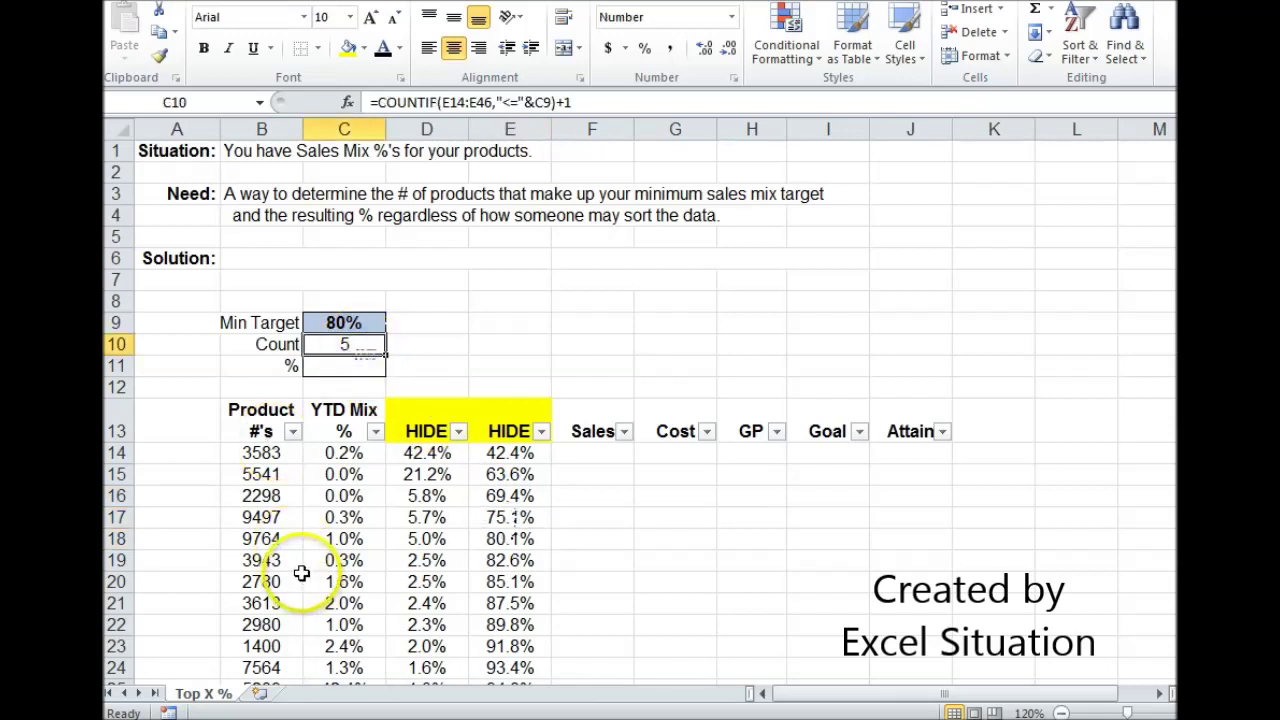
click(358, 322)
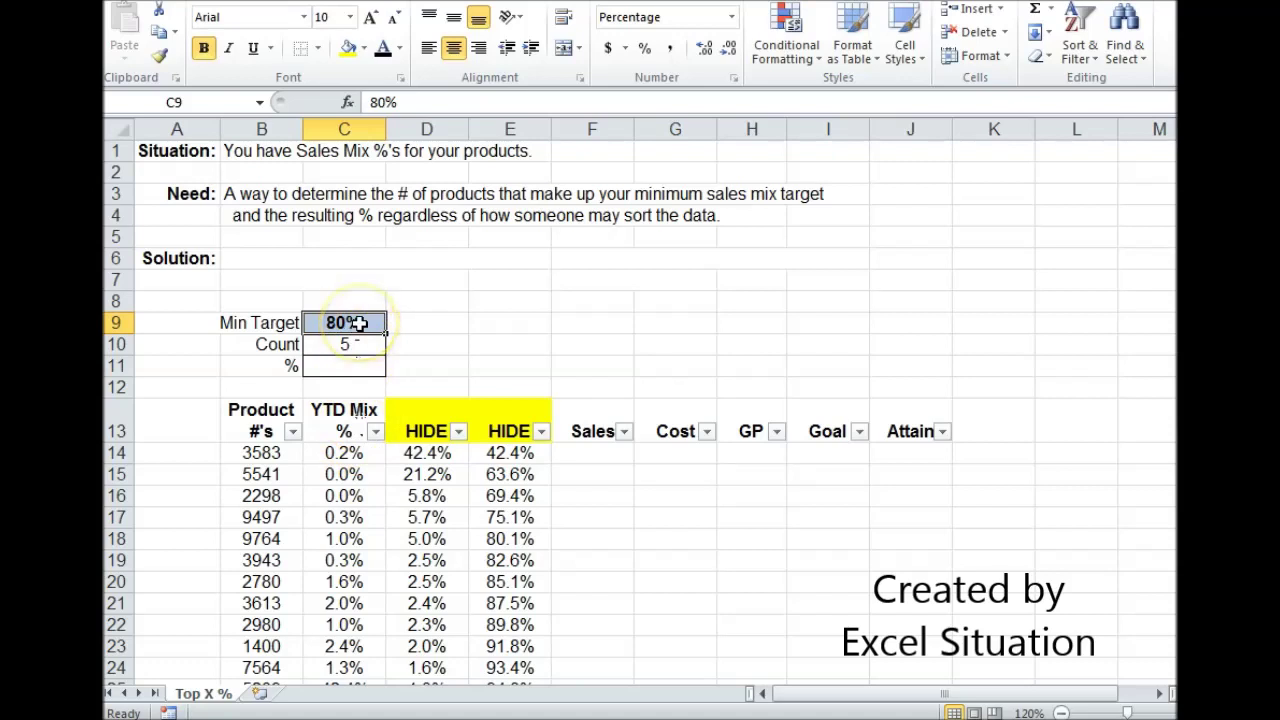
click(349, 367)
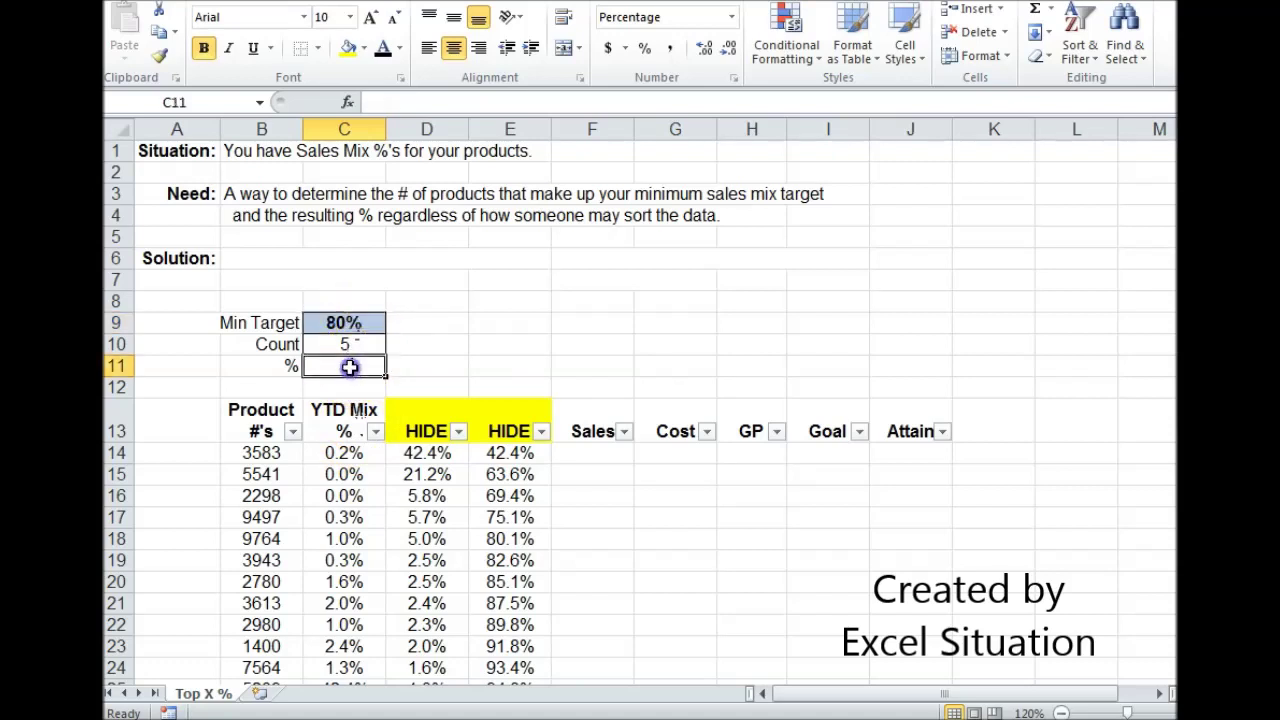
click(355, 322)
click(360, 368)
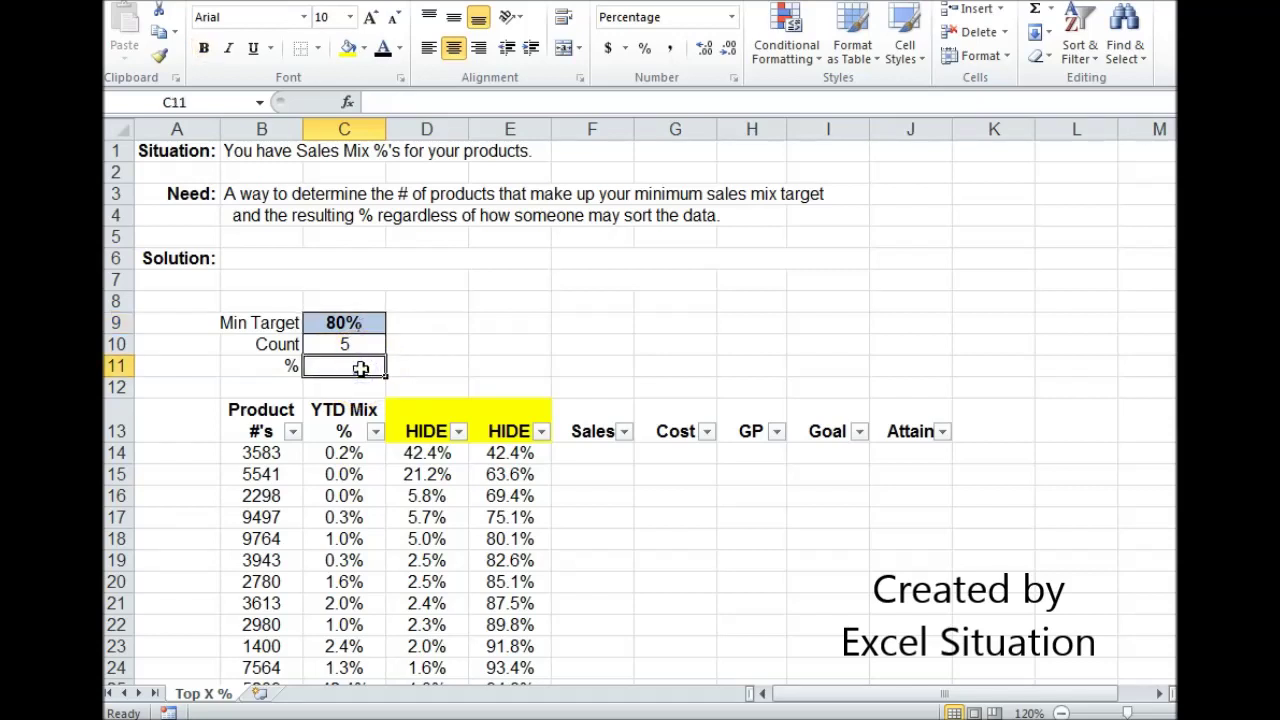
click(492, 541)
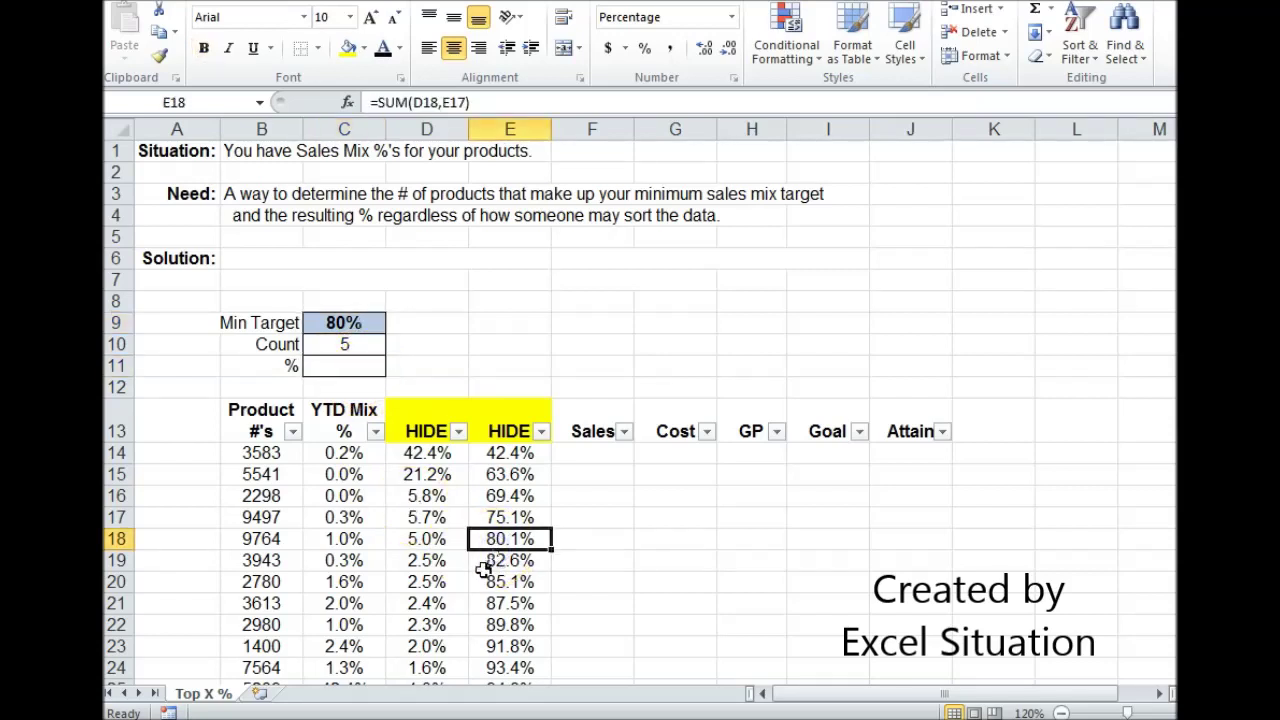
- Begin a SUM formula in the % cell C11 with a nested OFFSET that uses E13 as its reference
click(363, 366)
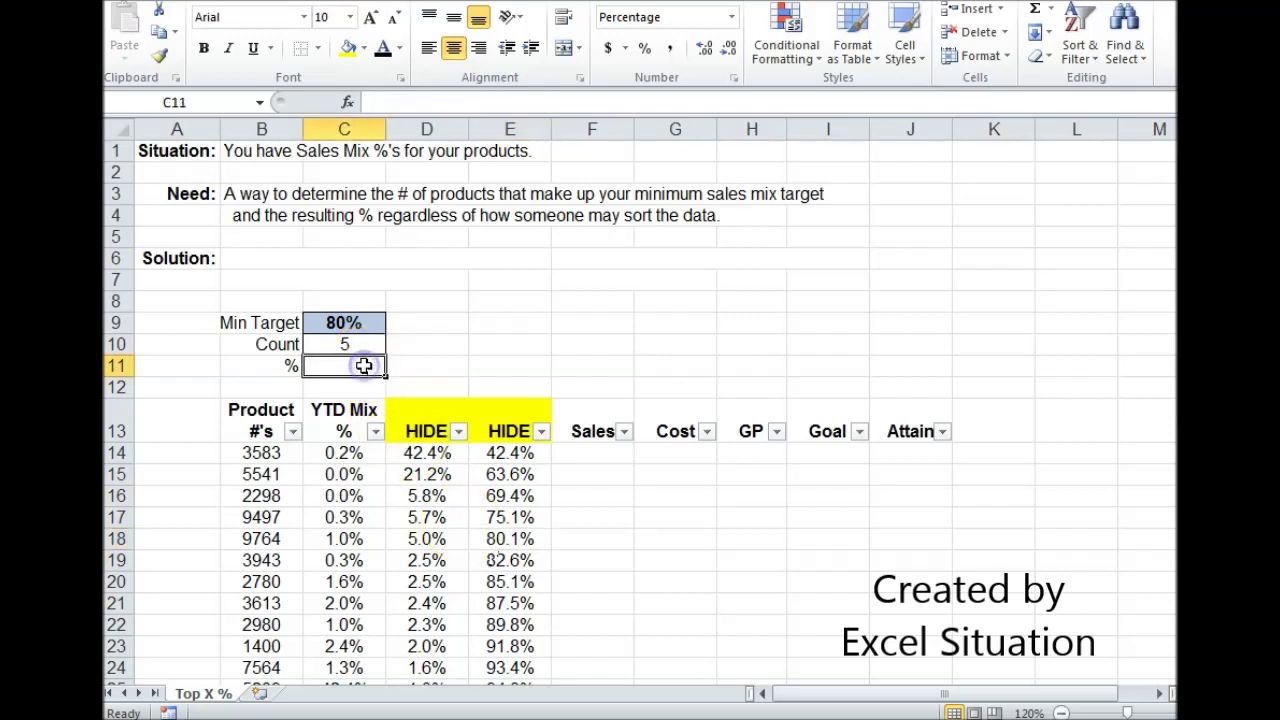
text(=sum()
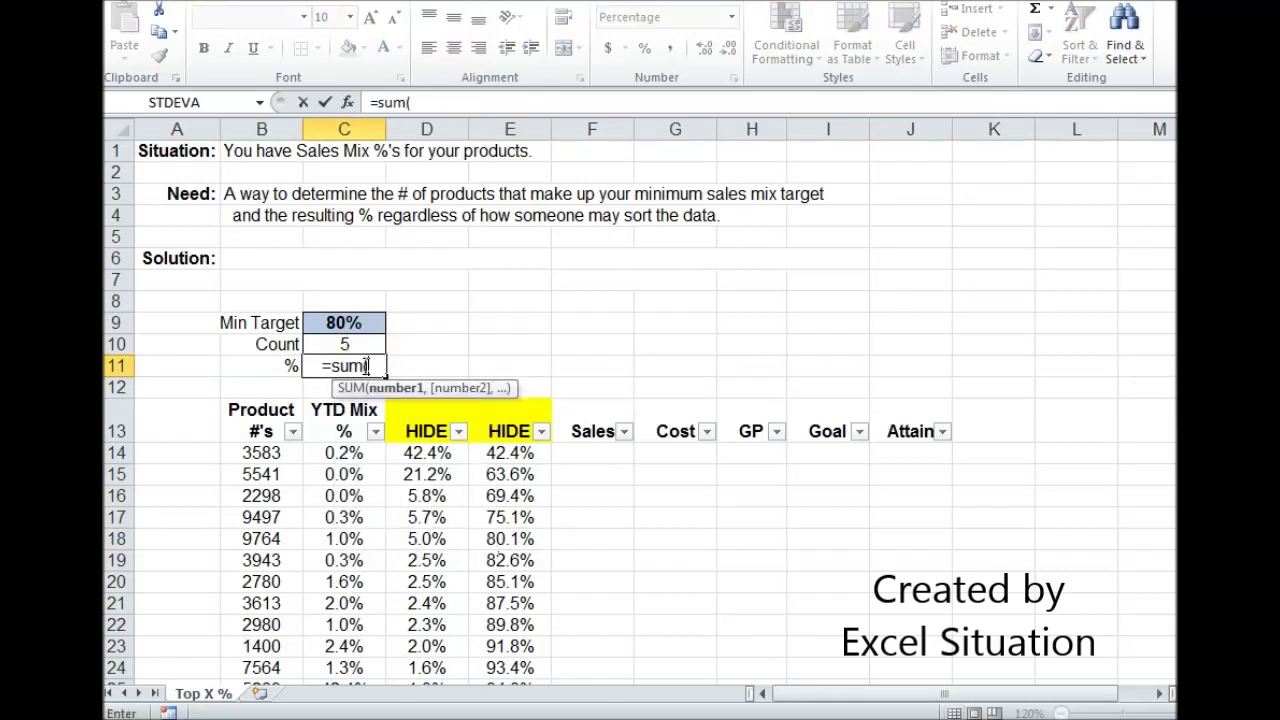
text(offset()
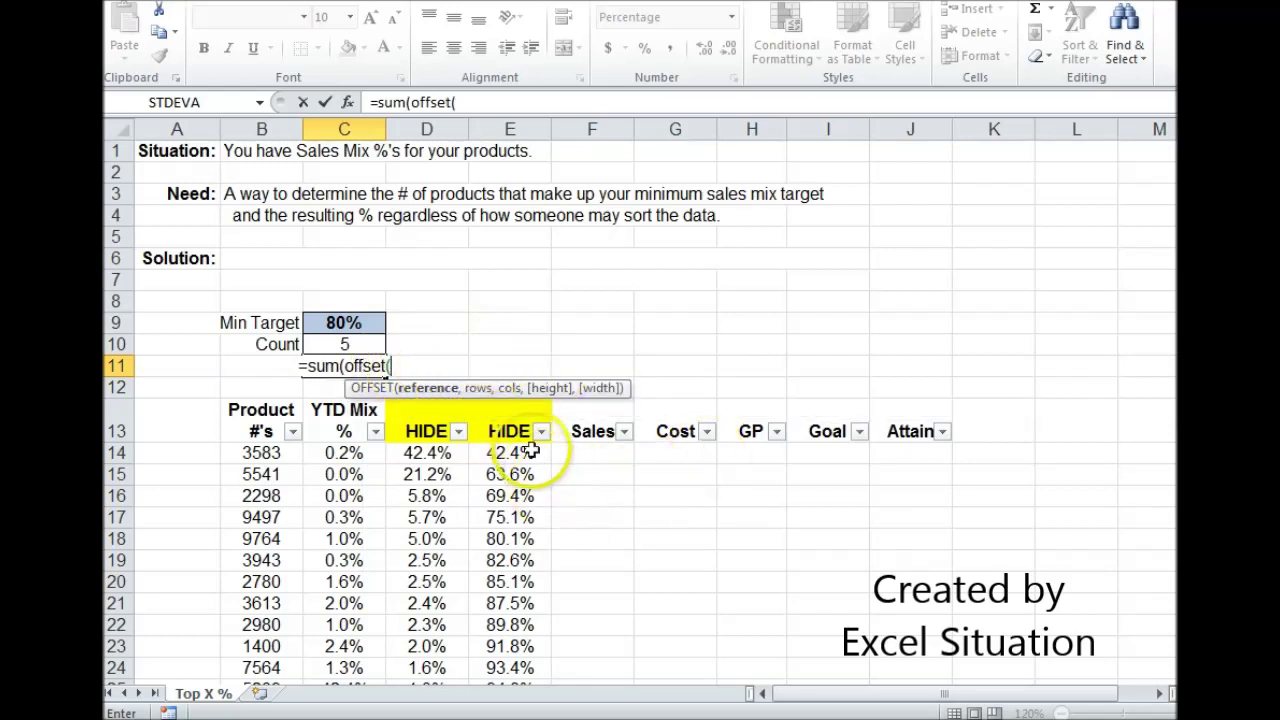
click(510, 425)
text(,)
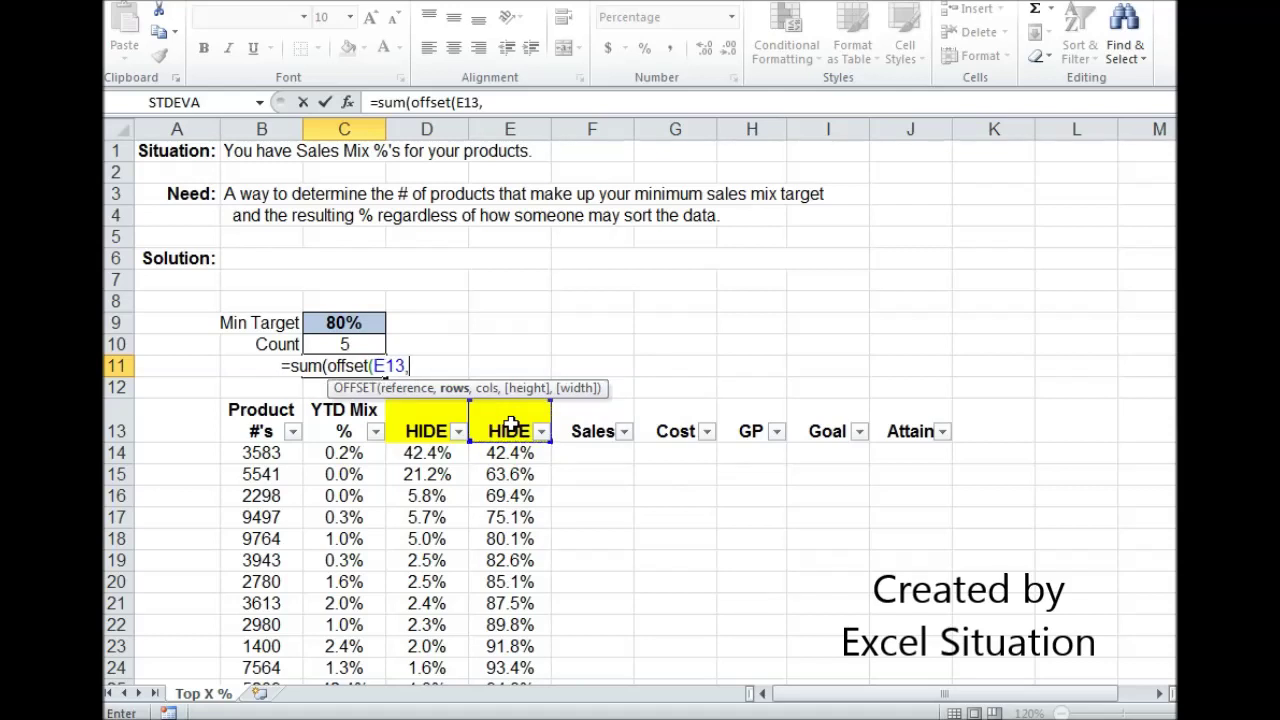
- Complete the C11 formula as =SUM(OFFSET(E13,C10,,,)), enter it, and review it alongside the minimum target in C9
click(381, 344)
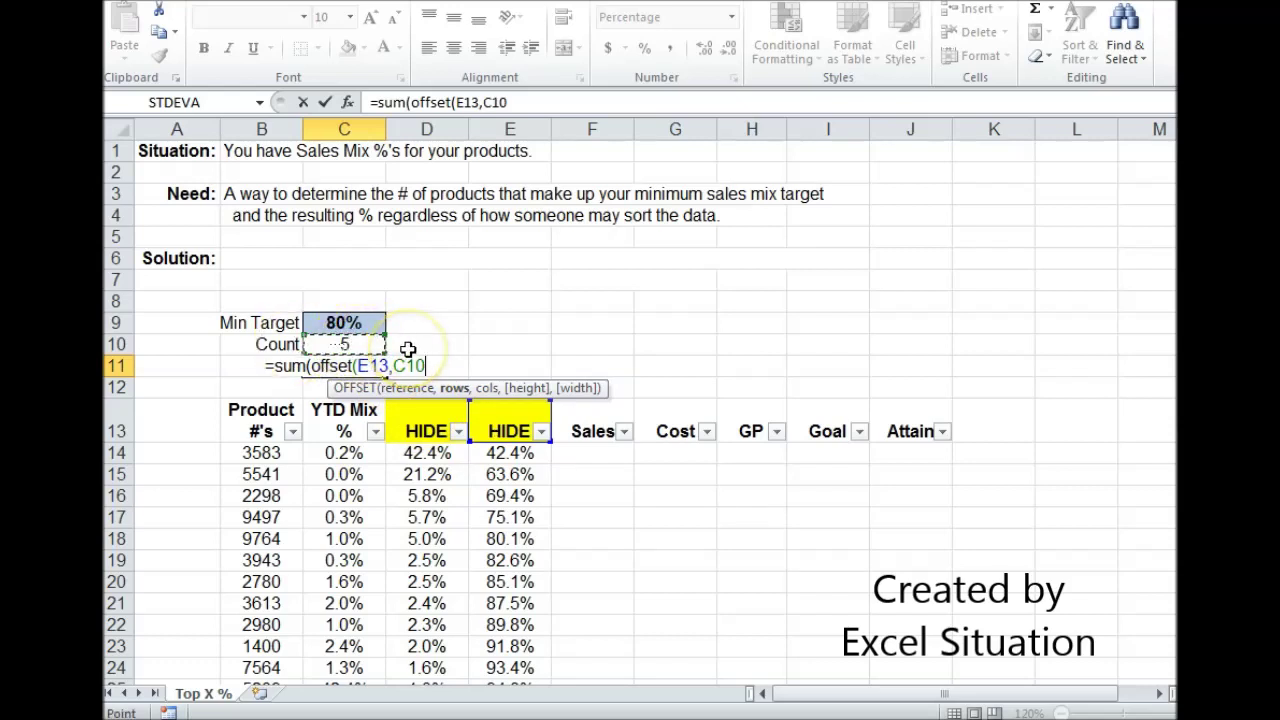
text(,,,)
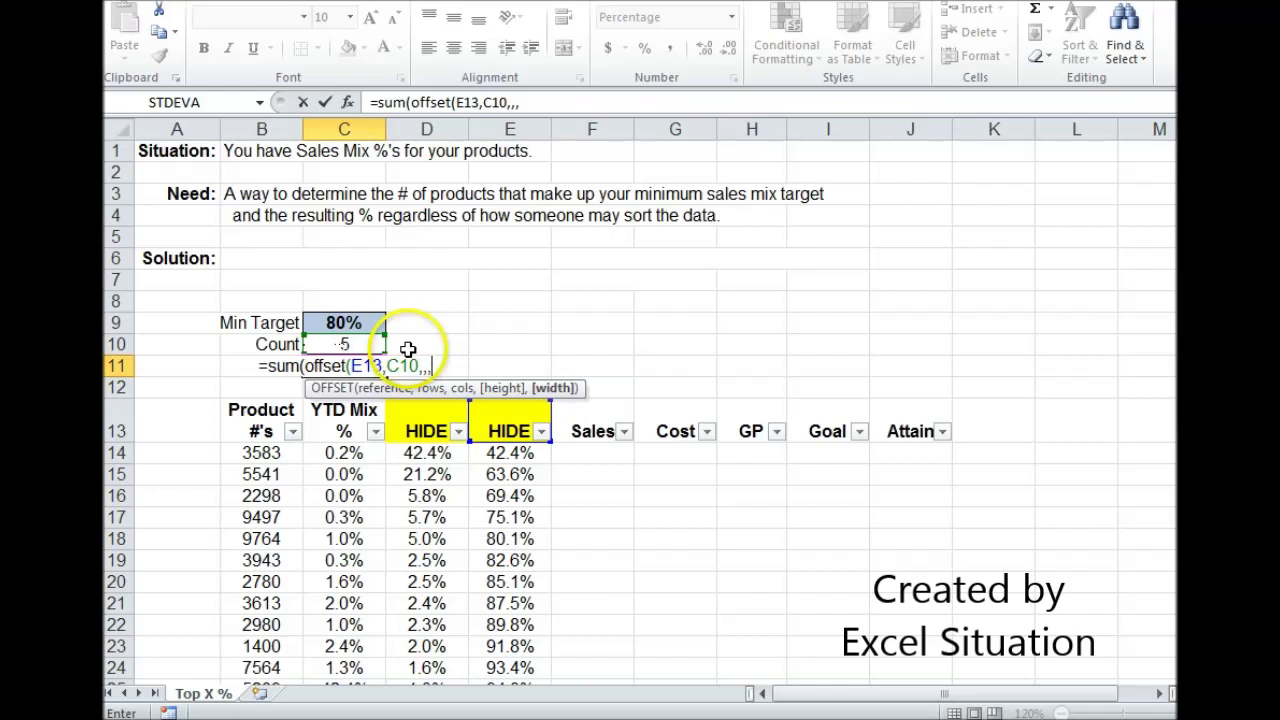
text())
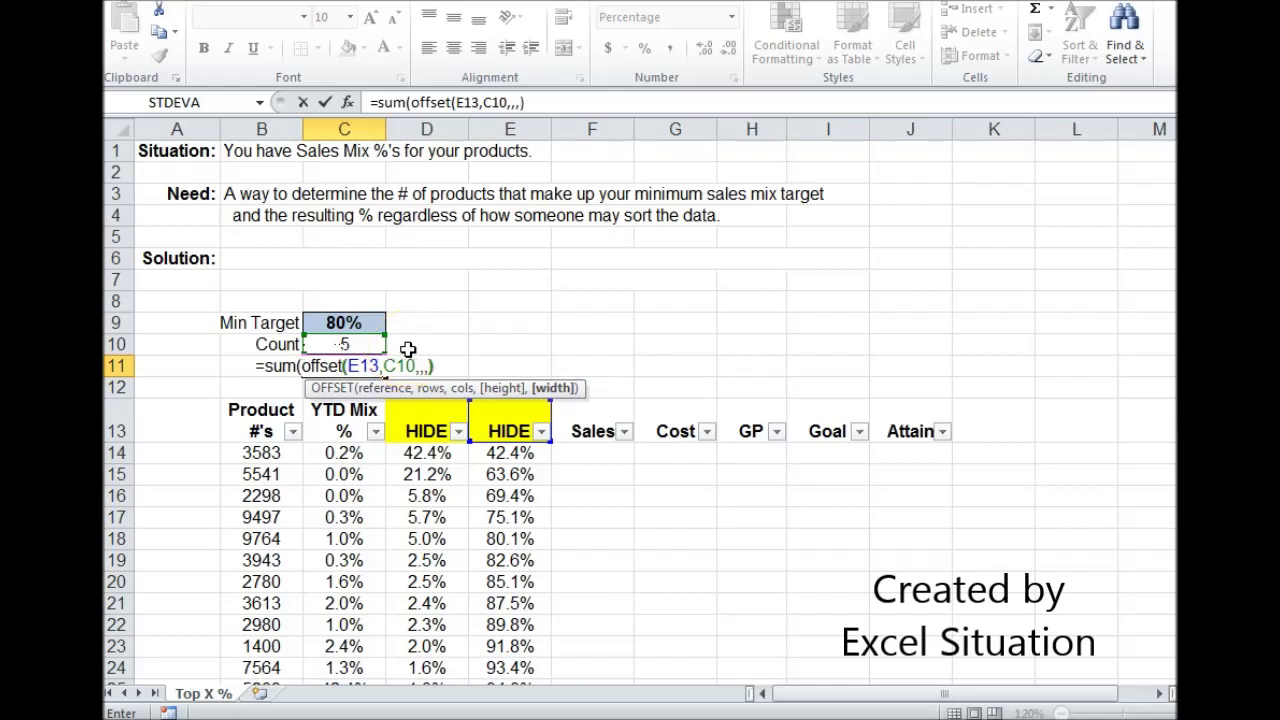
text())
key(Return)
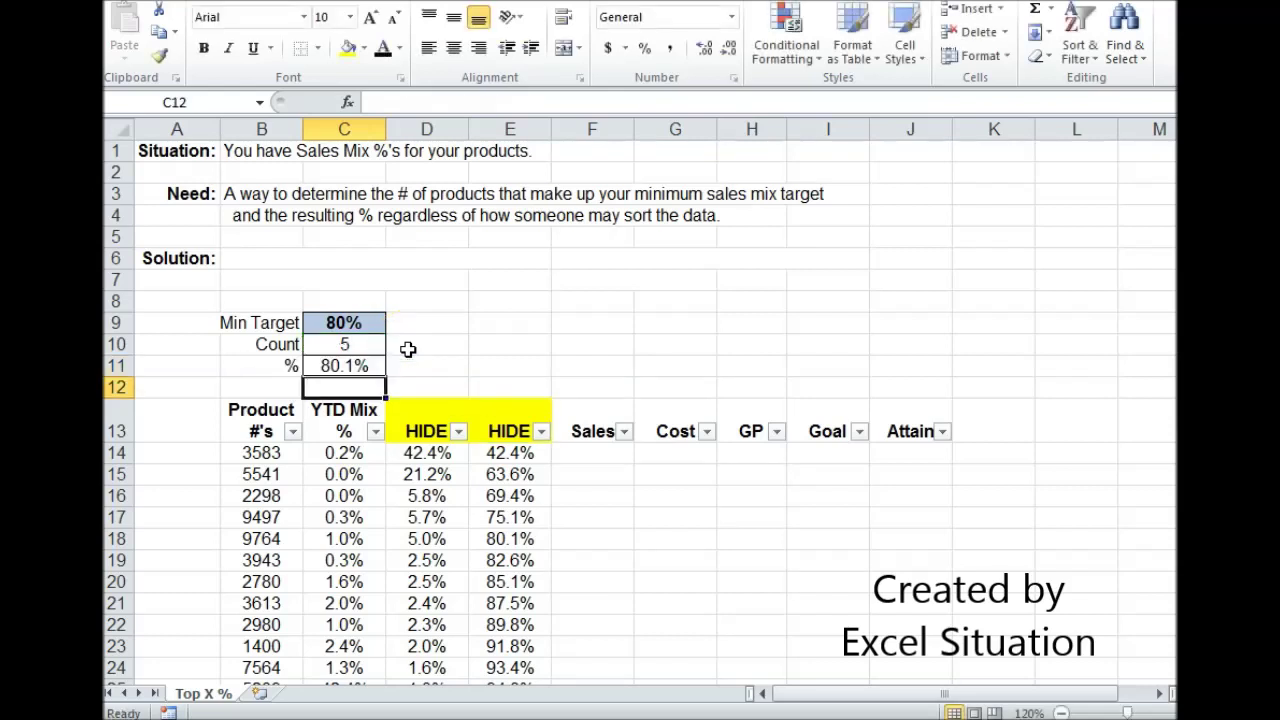
click(362, 364)
click(343, 322)
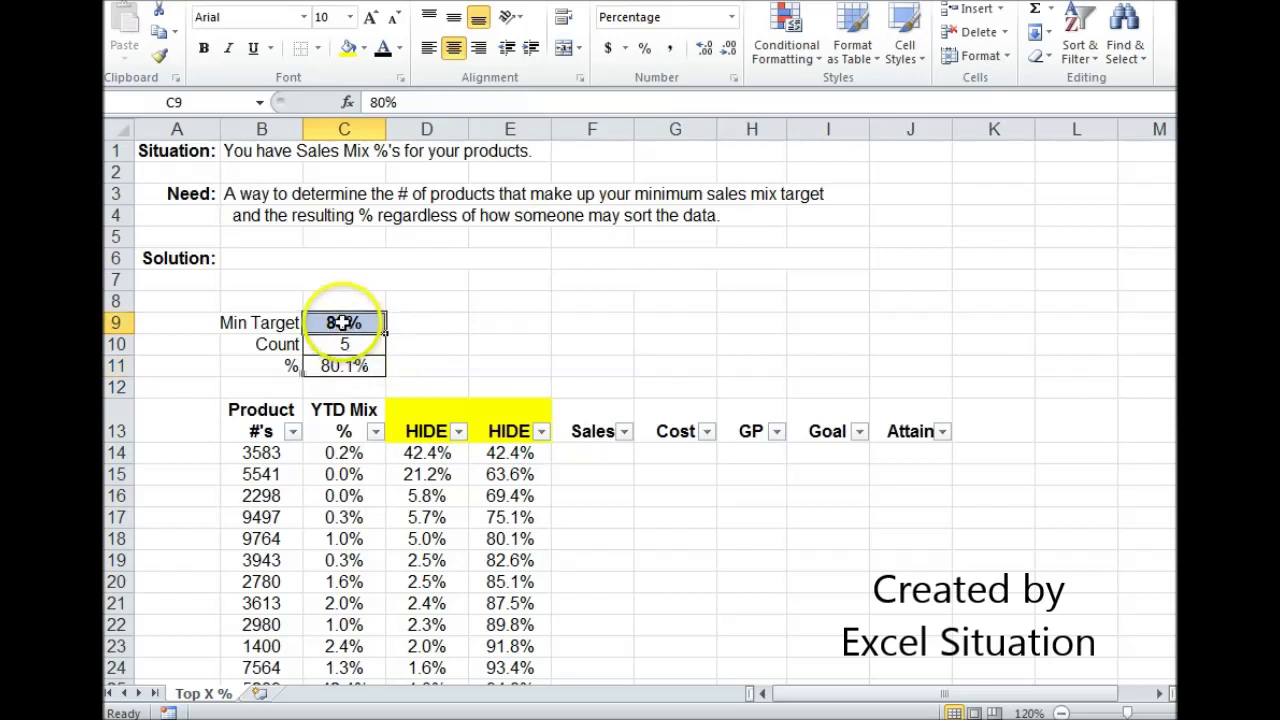
- Test the minimum target in C9 with 75% and restore it to 80%
text(75)
key(Return)
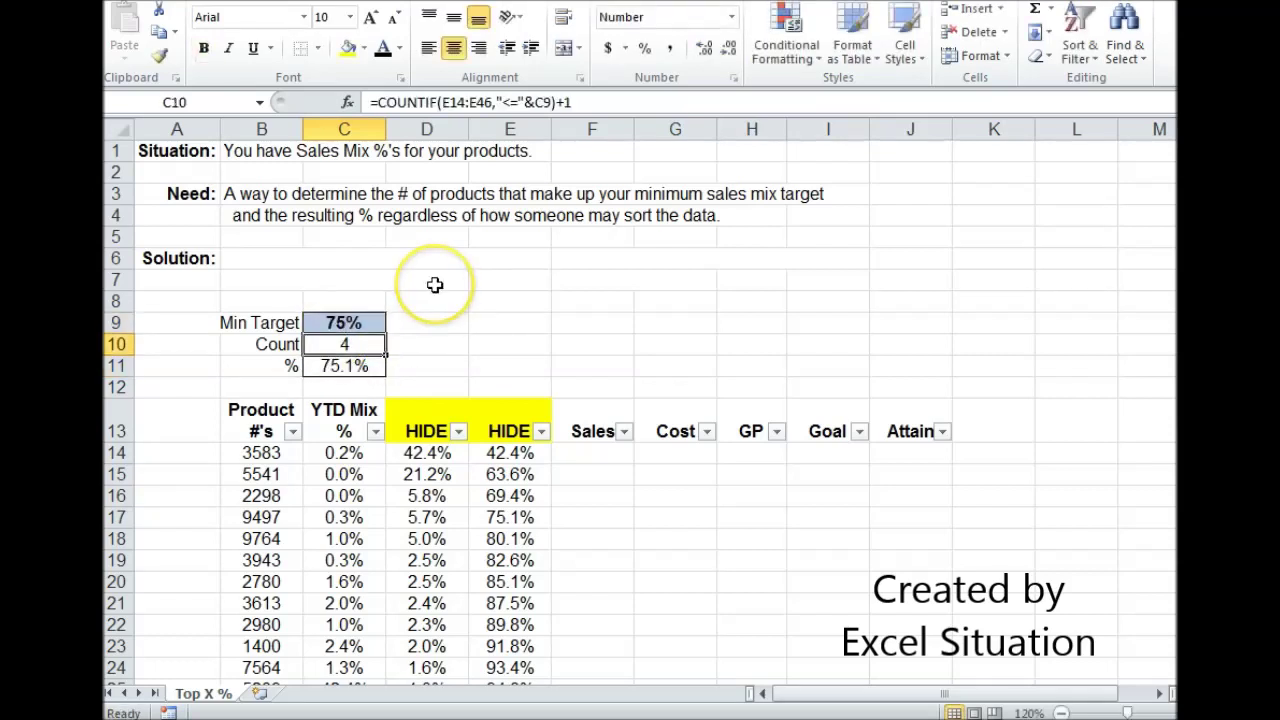
click(363, 322)
text(80)
key(Return)
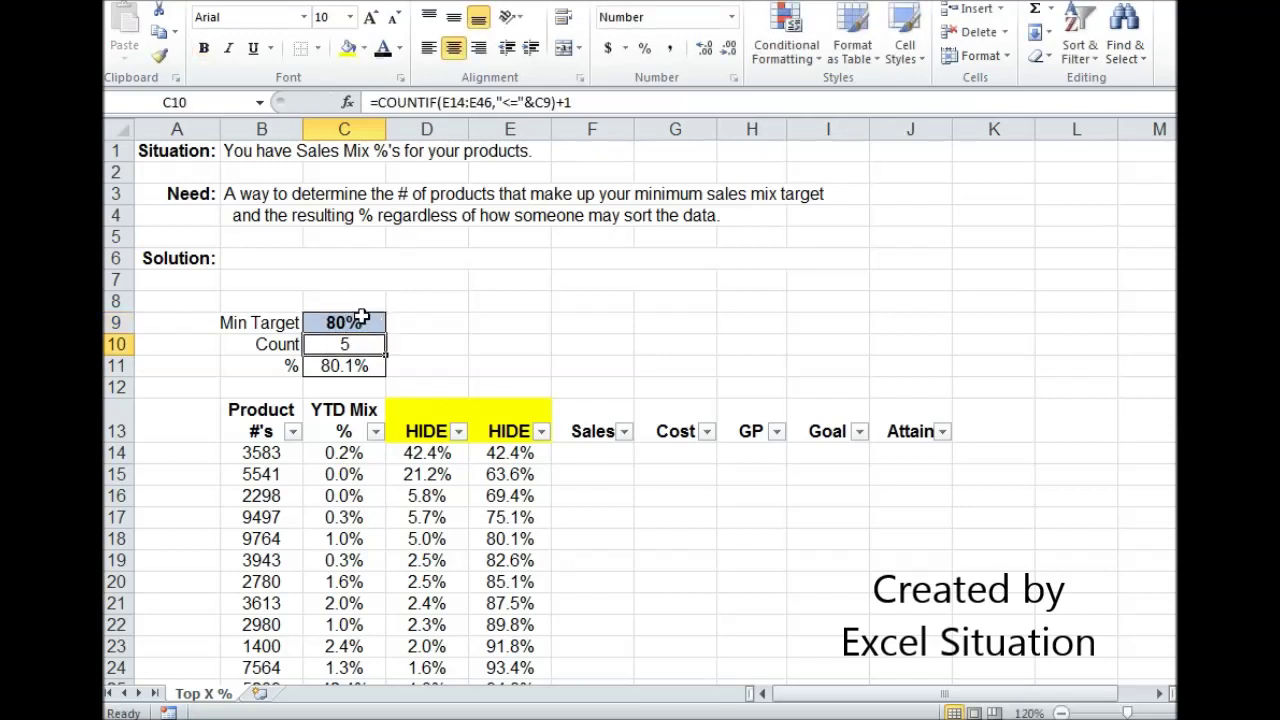
- Sort the table by Product #'s from smallest to largest and review the reordered product numbers and YTD mix percentages
click(293, 434)
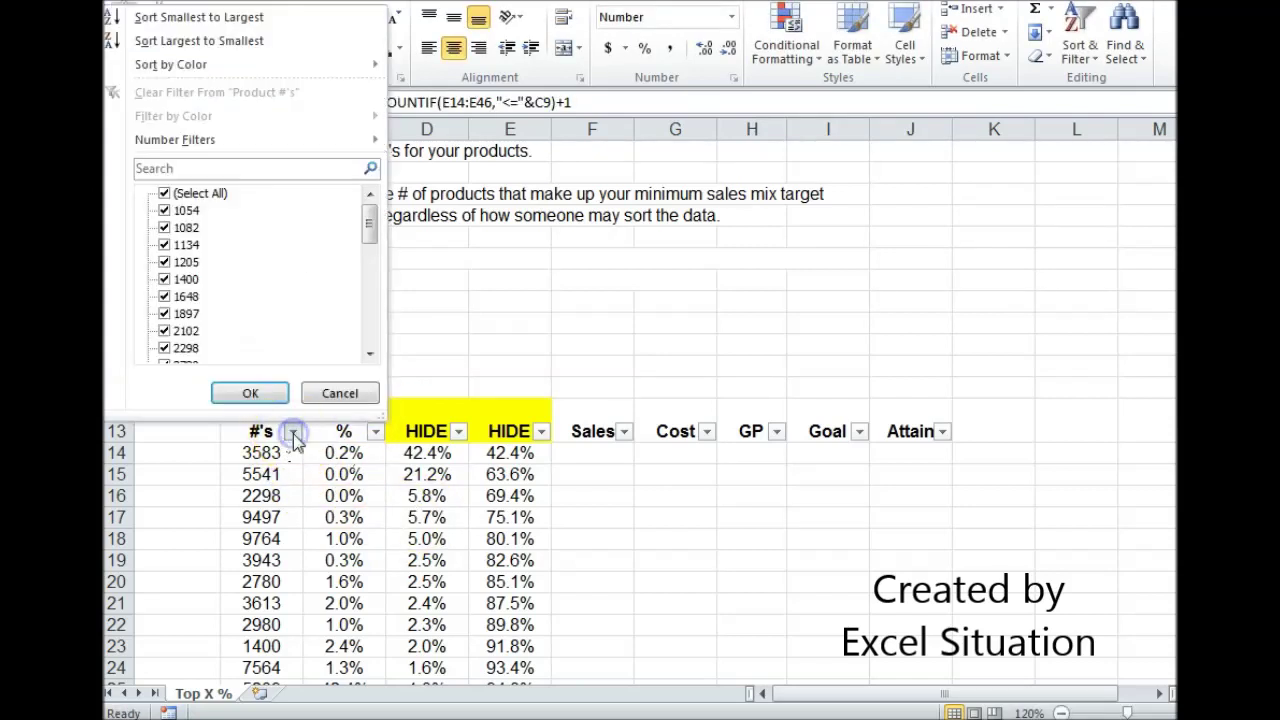
click(199, 17)
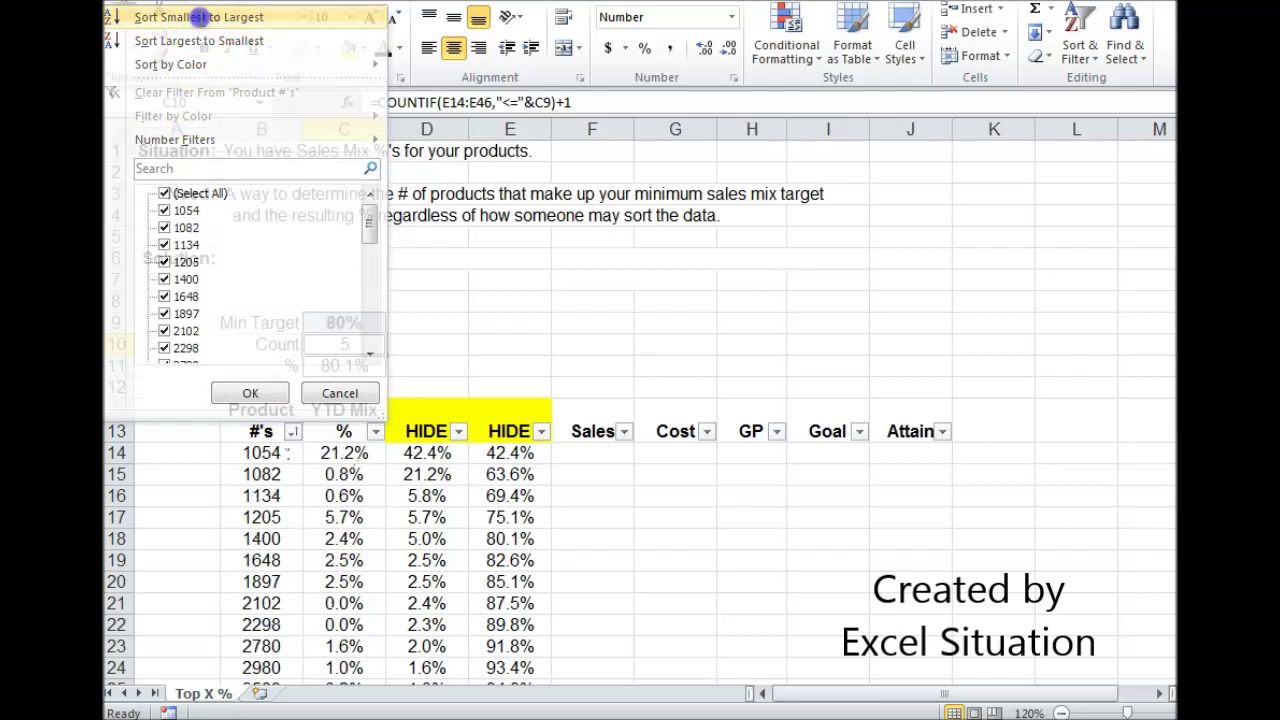
drag(262, 453, 264, 517)
drag(272, 610, 266, 624)
drag(344, 453, 344, 603)
- Check the helper values in D14:E18 against the count and % results in C10:C11, and review the LARGE formula in D14
drag(426, 453, 495, 513)
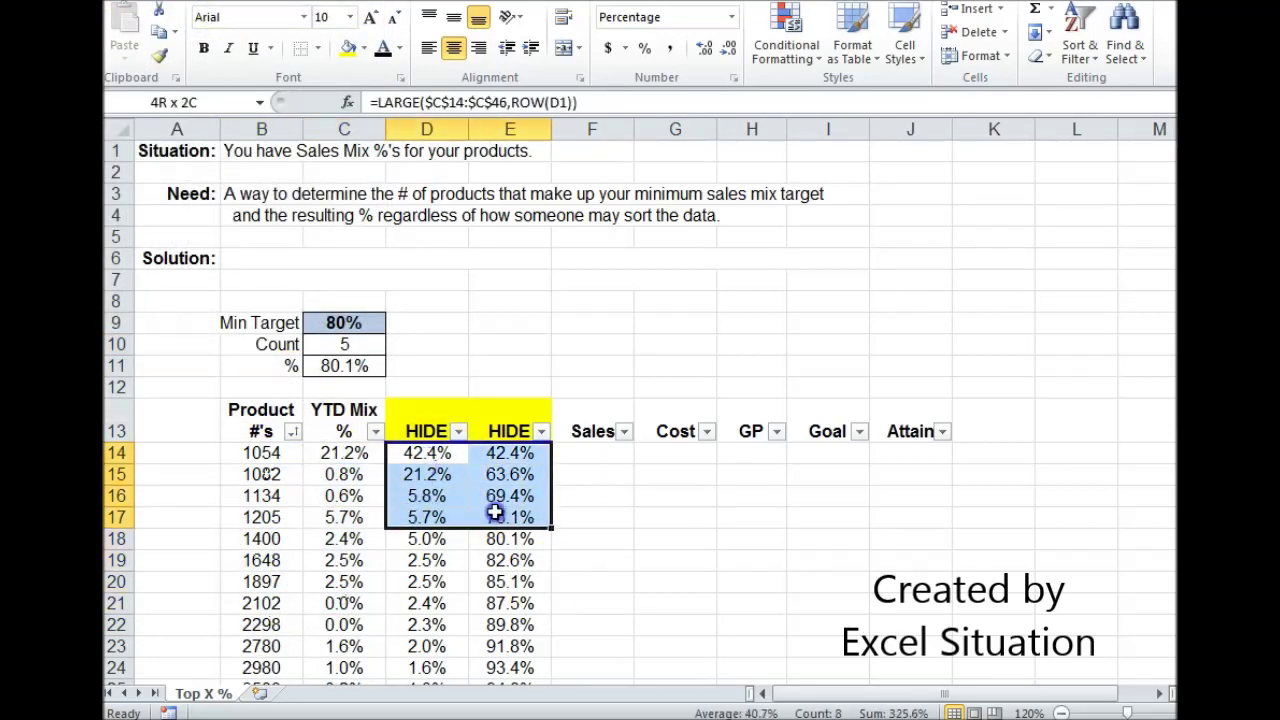
drag(426, 455, 510, 540)
drag(344, 344, 344, 366)
click(423, 458)
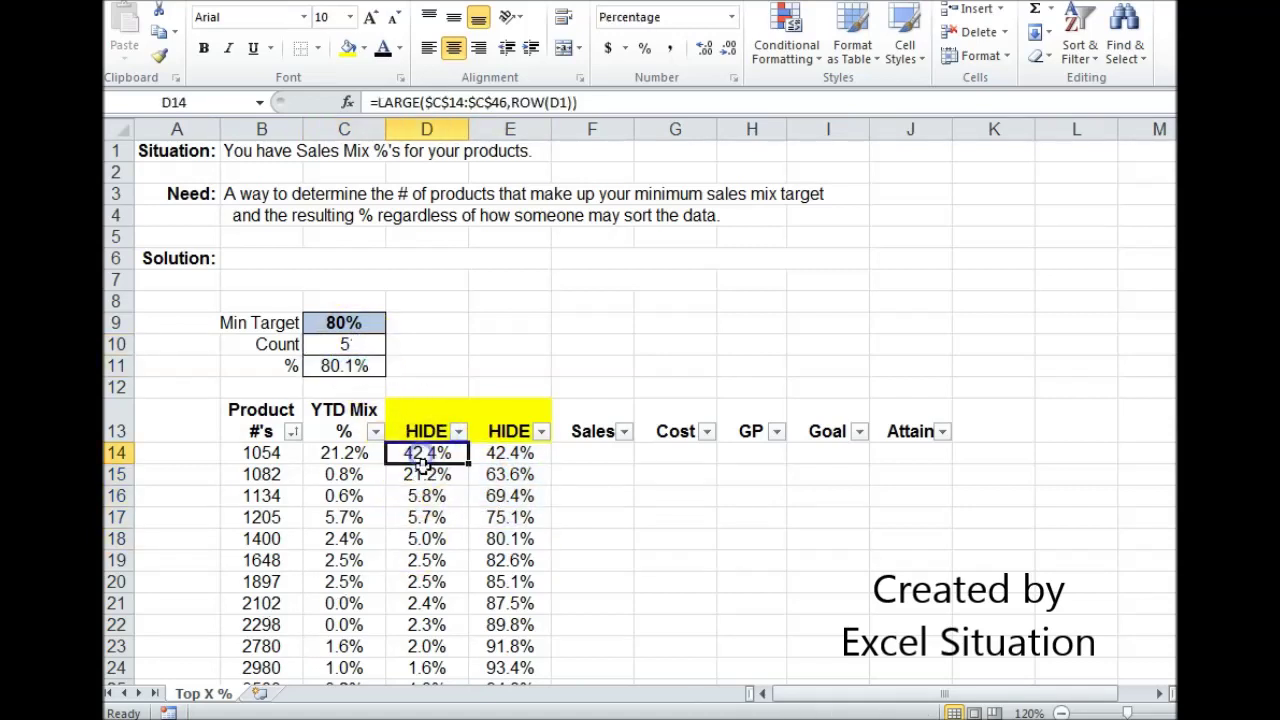
click(420, 452)
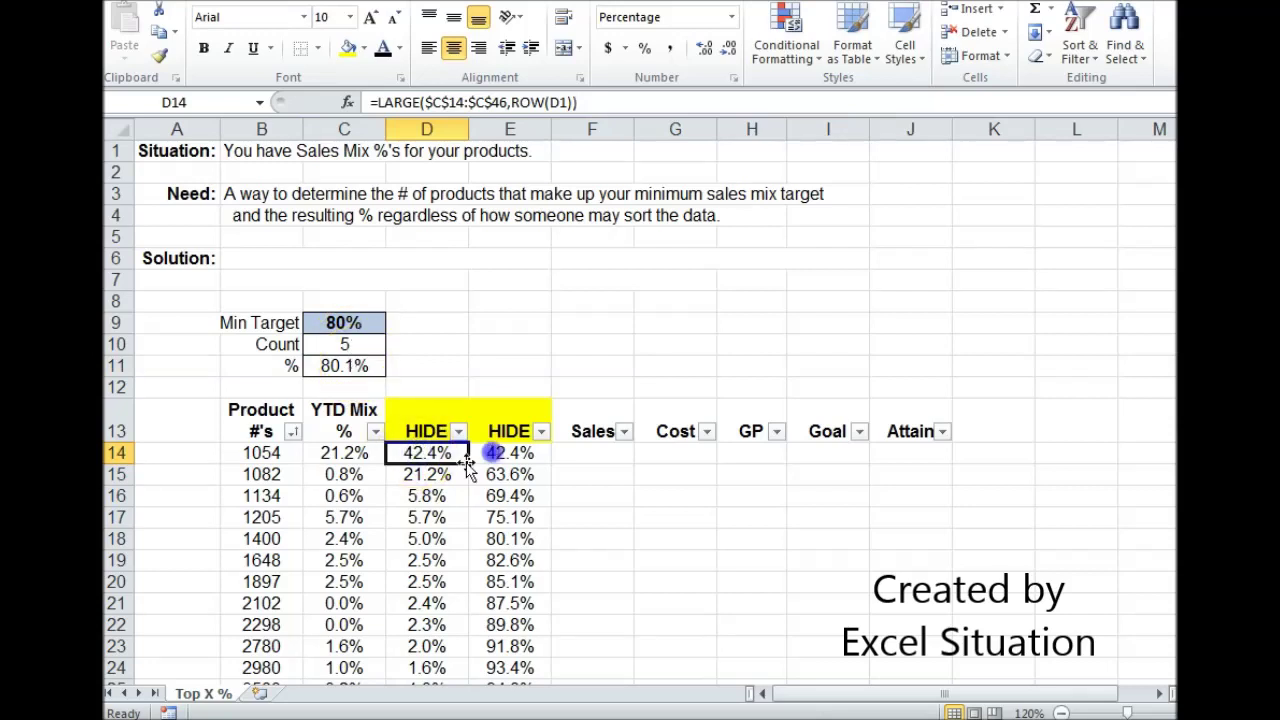
click(439, 476)
click(433, 452)
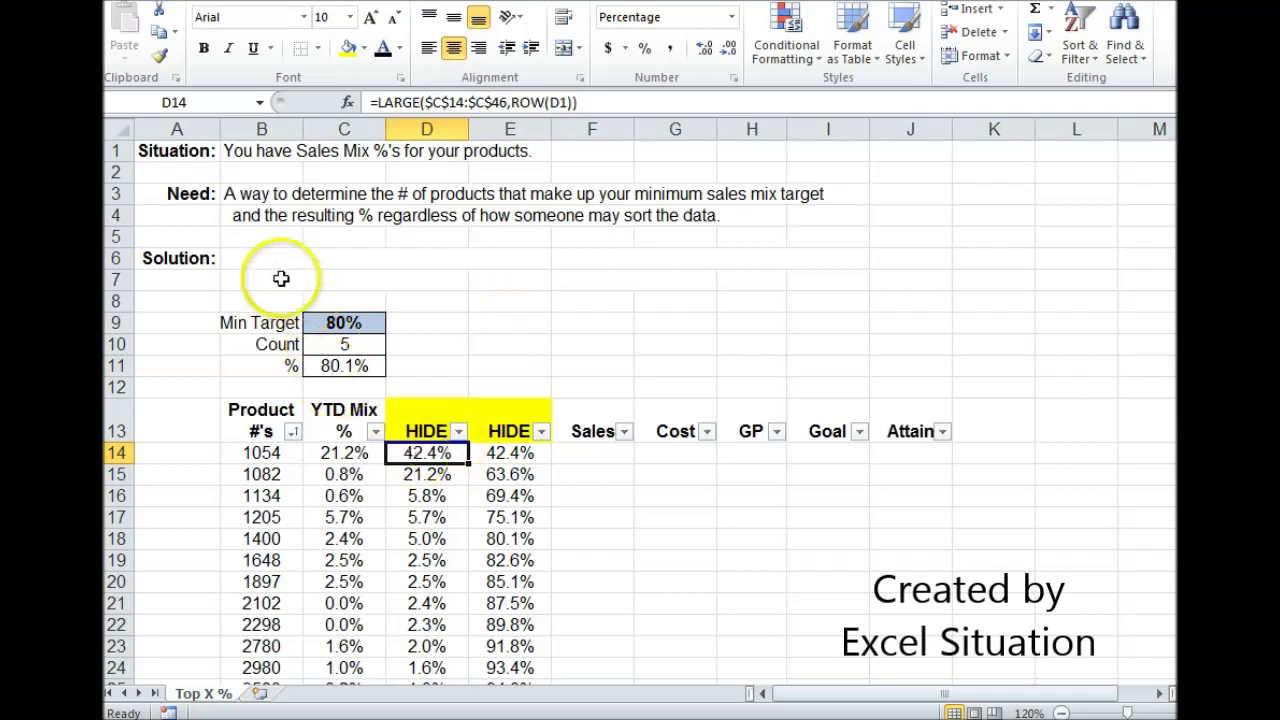
- Select the solution formula text in B6:G7
drag(277, 263, 700, 278)
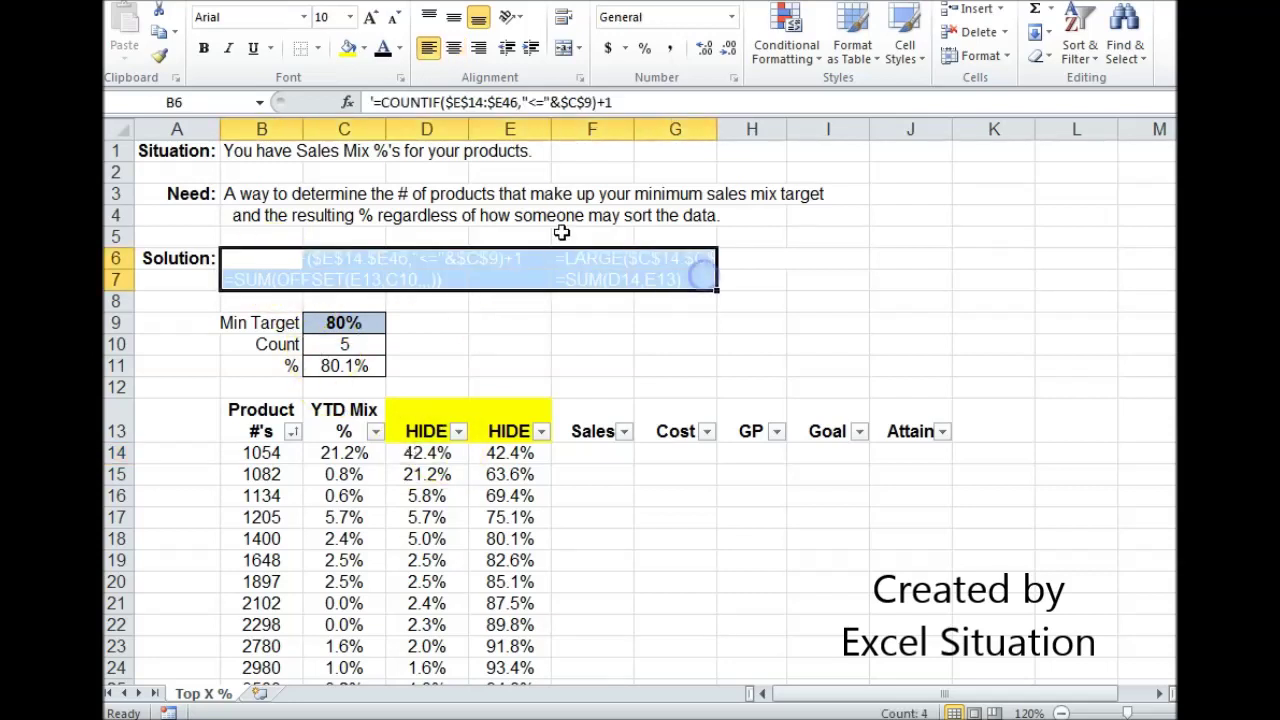